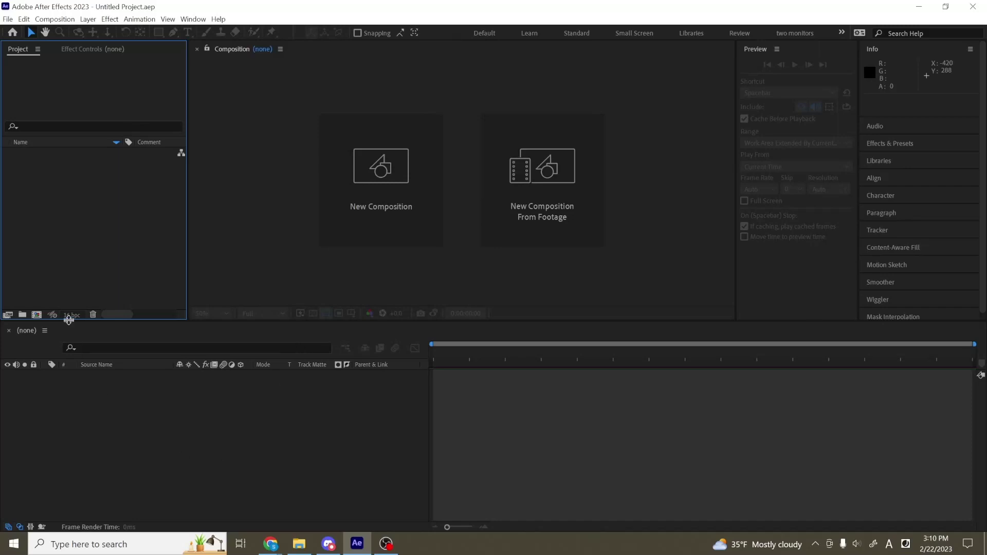
- Start a new composition, bringing up Comp 1's settings at 1920×1080, 30 fps
click(36, 315)
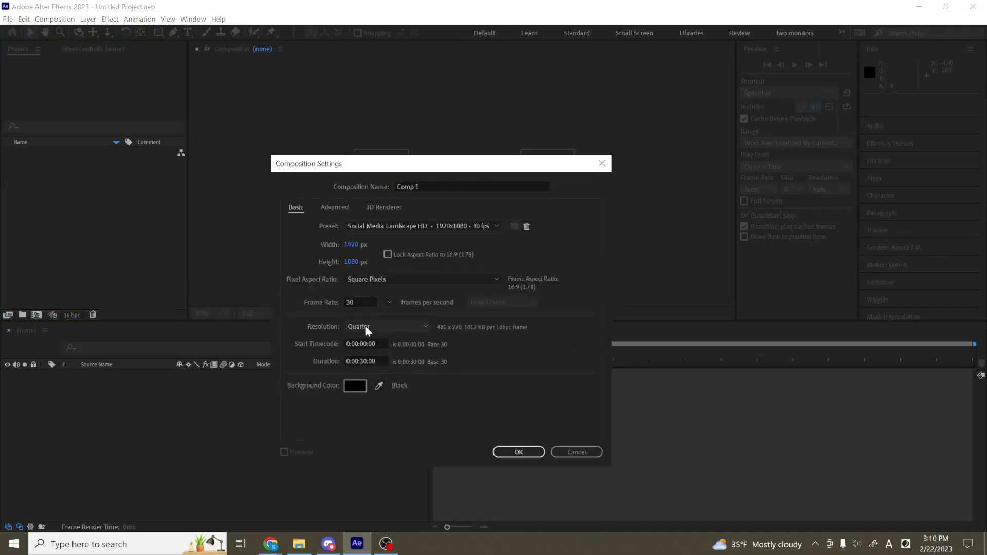
- Create Comp 1 and add a new shape layer to it
click(519, 452)
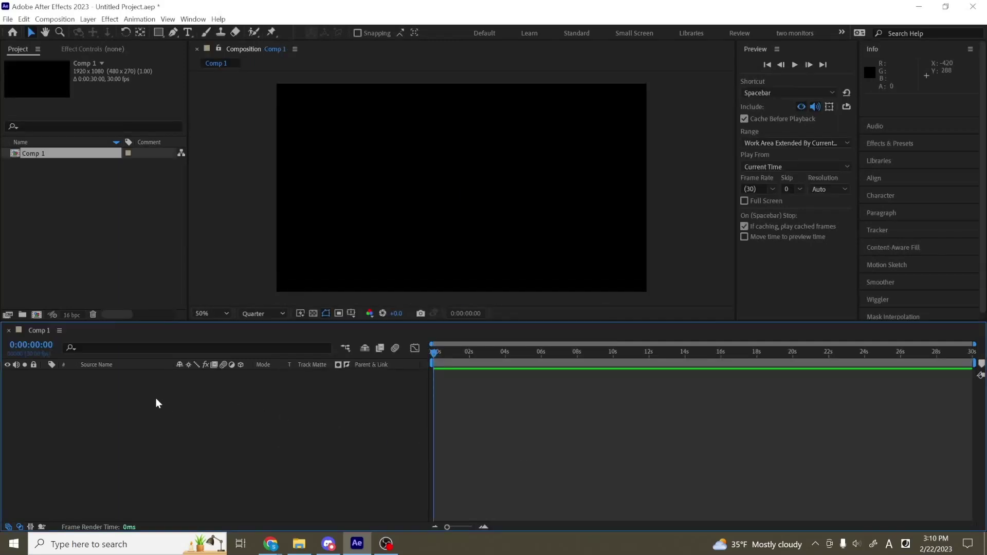
right_click(108, 399)
mouse_move(185, 407)
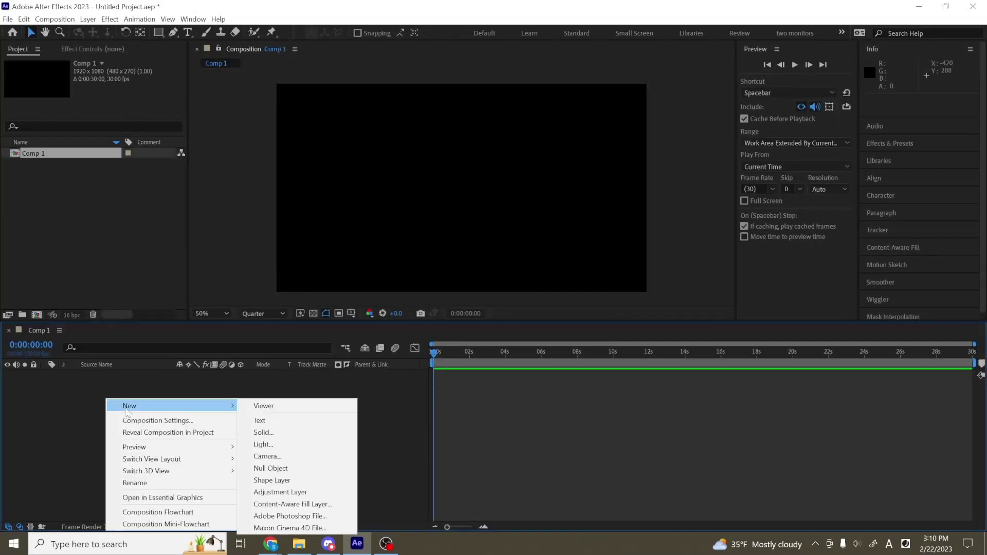
click(276, 481)
- Give the shape layer an ellipse with a red fill, sized 170 by 170
click(46, 375)
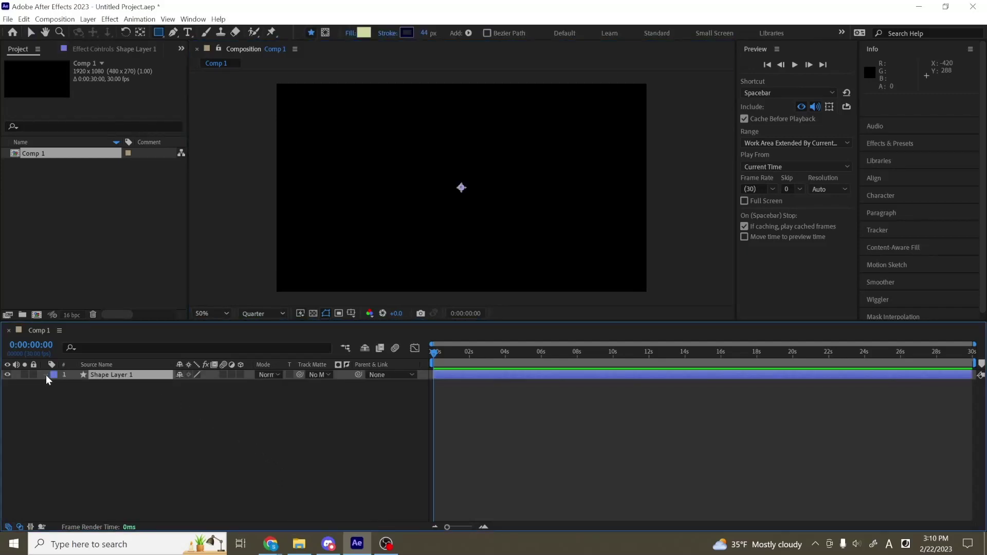
click(247, 385)
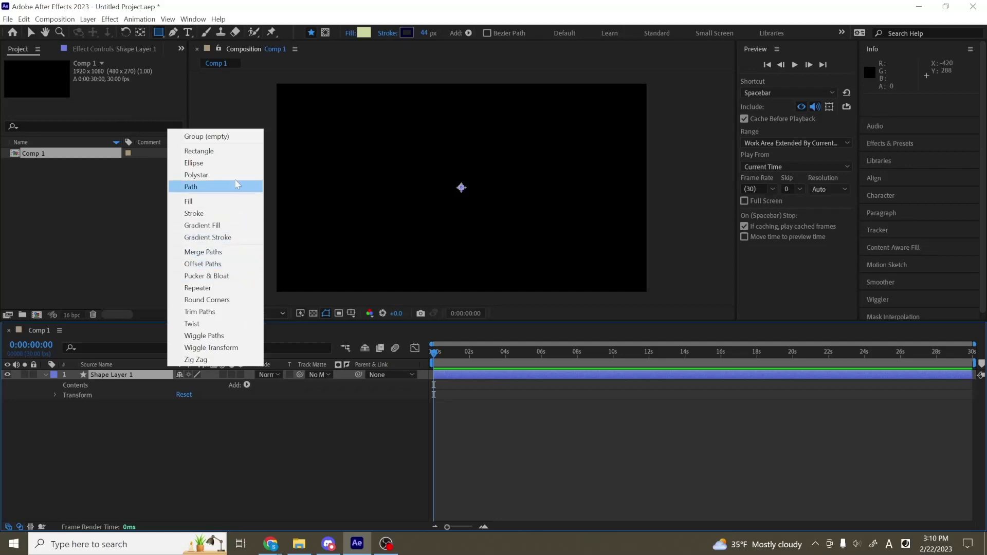
click(245, 163)
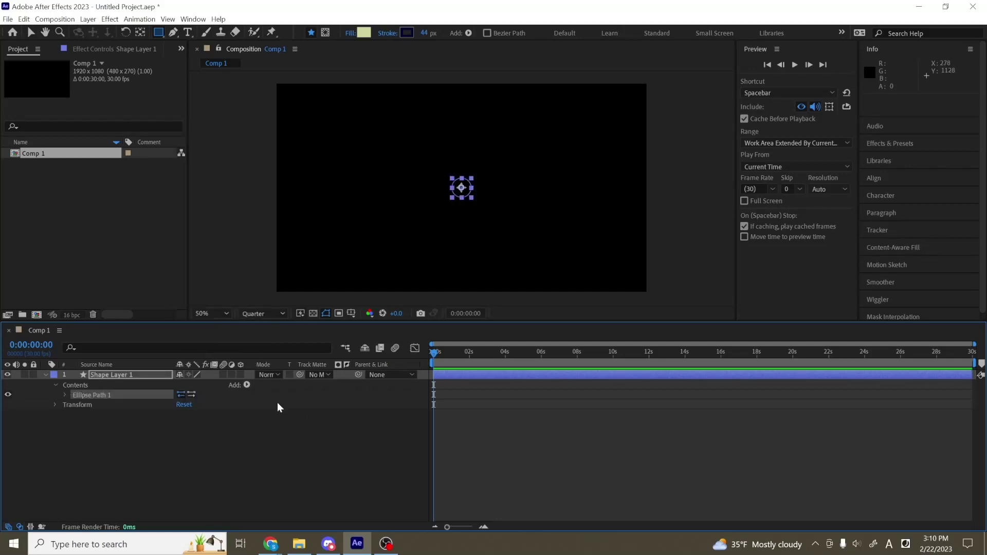
click(248, 385)
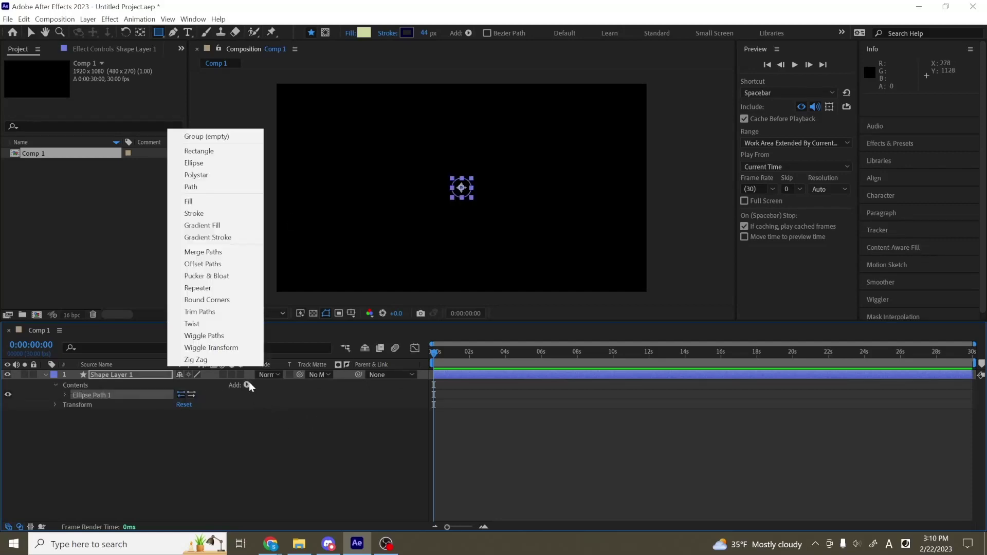
click(237, 204)
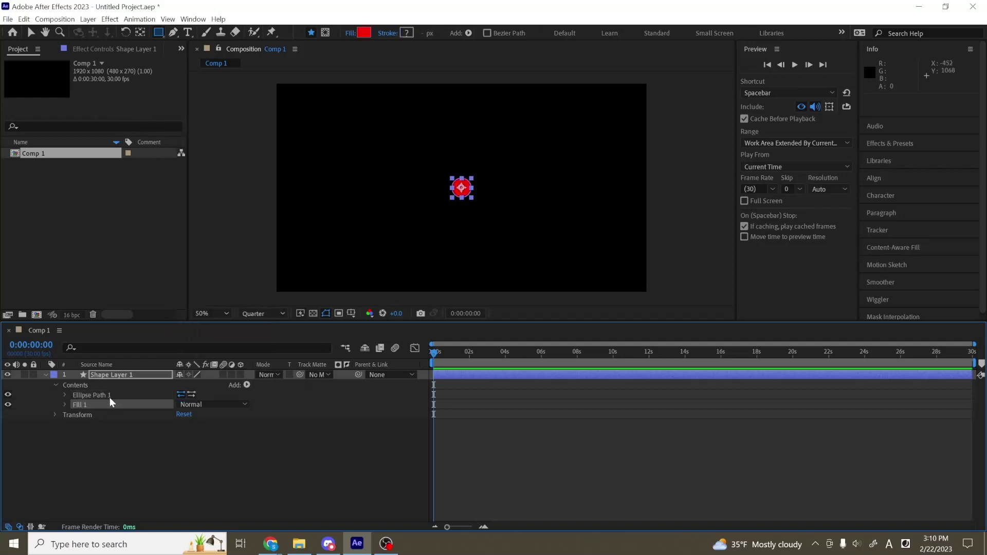
click(65, 395)
drag(225, 408, 261, 408)
click(280, 475)
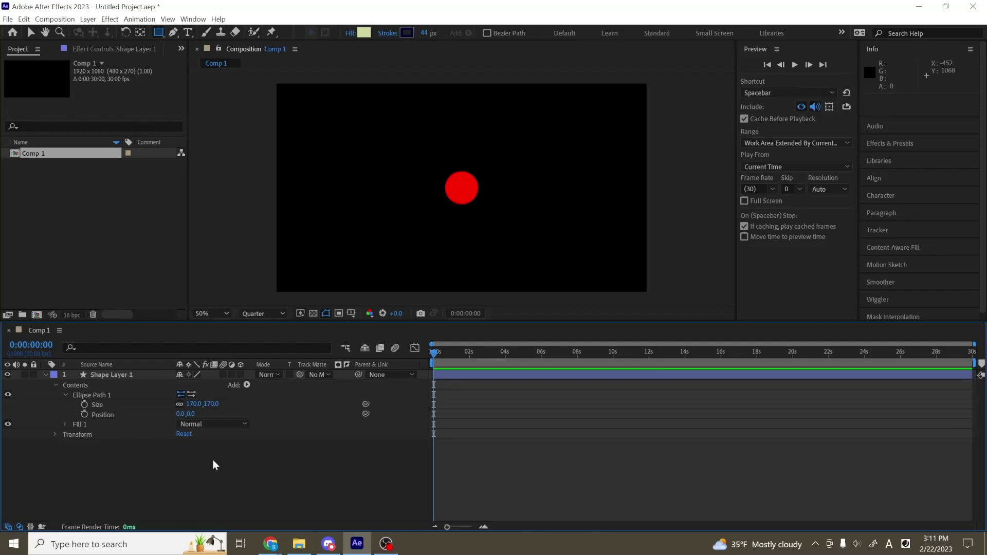
- Start Scale keyframing on the shape layer with 0% at 0 seconds
click(106, 376)
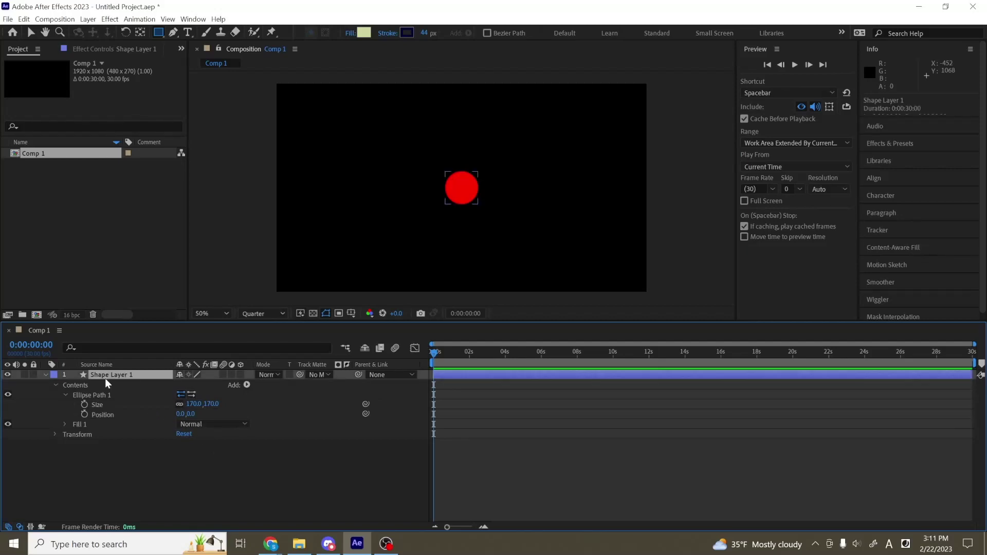
key(s)
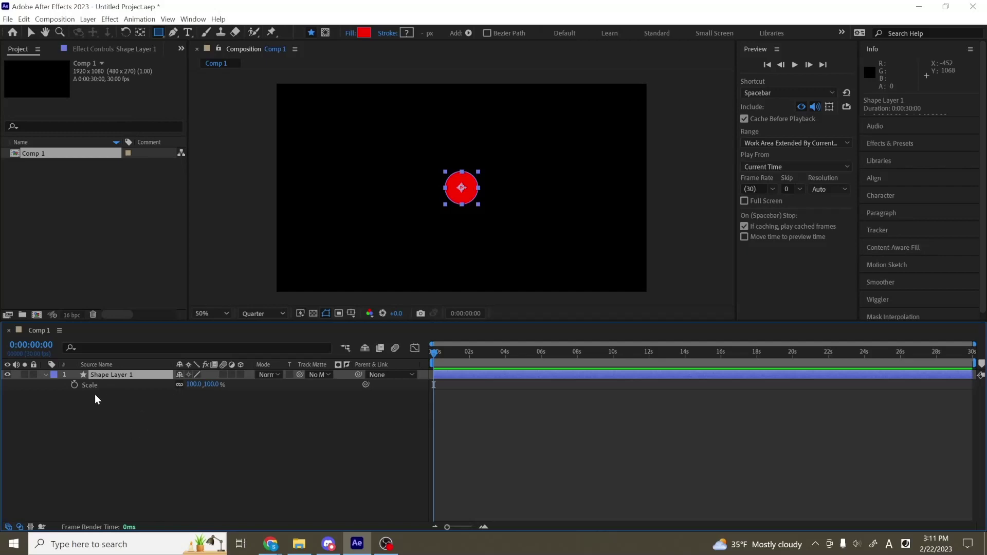
click(74, 385)
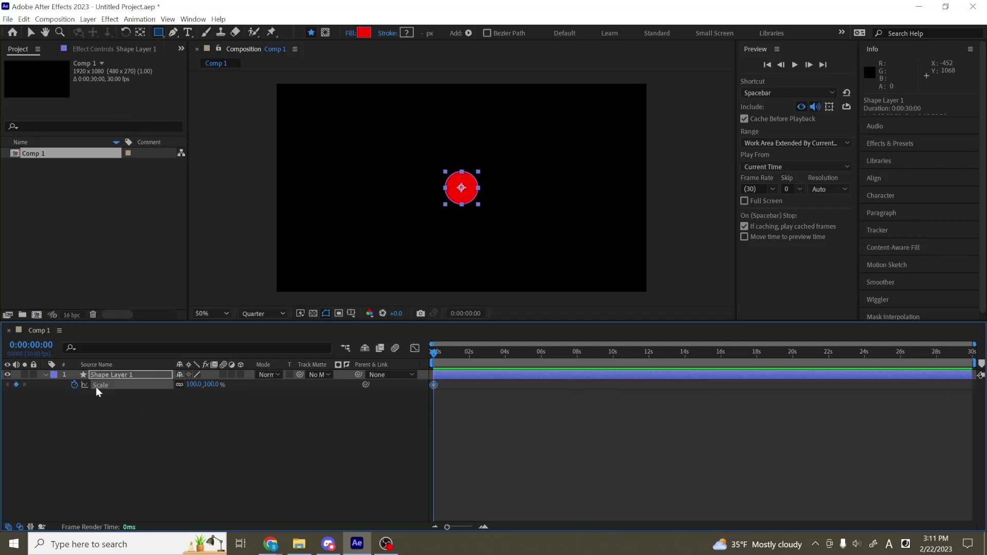
click(193, 387)
text(0)
click(293, 414)
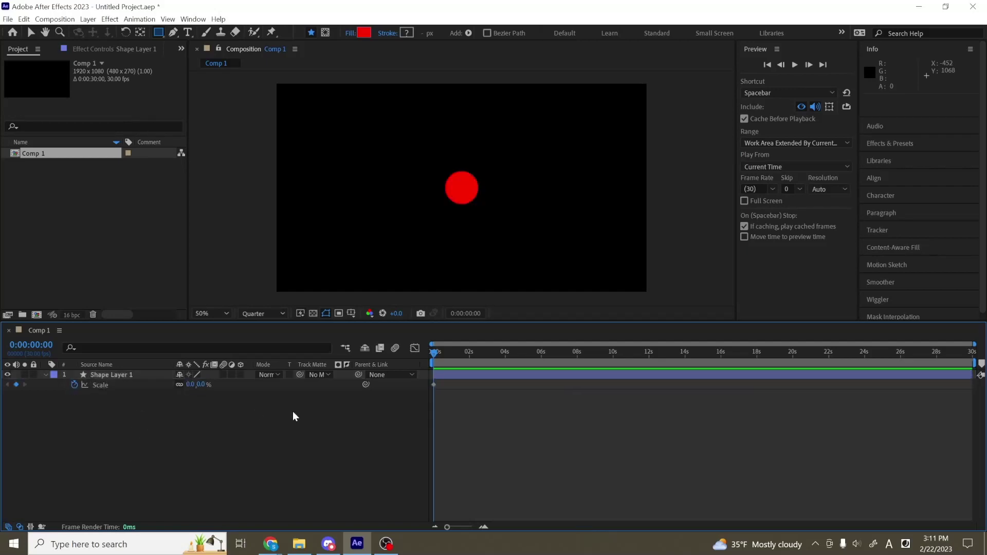
click(484, 527)
click(484, 527)
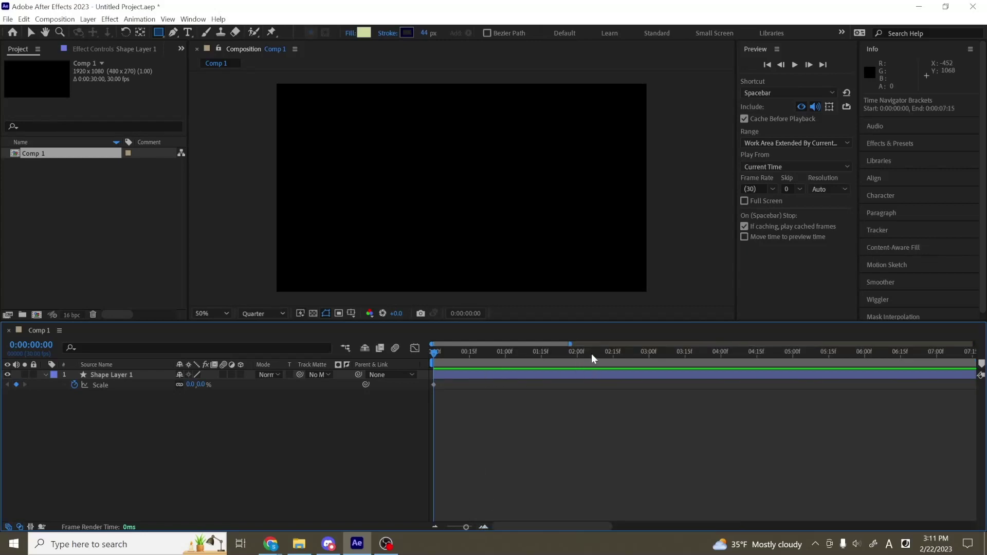
- Add Scale keyframes of 100% at 1 second and 0% at 2 seconds
click(505, 354)
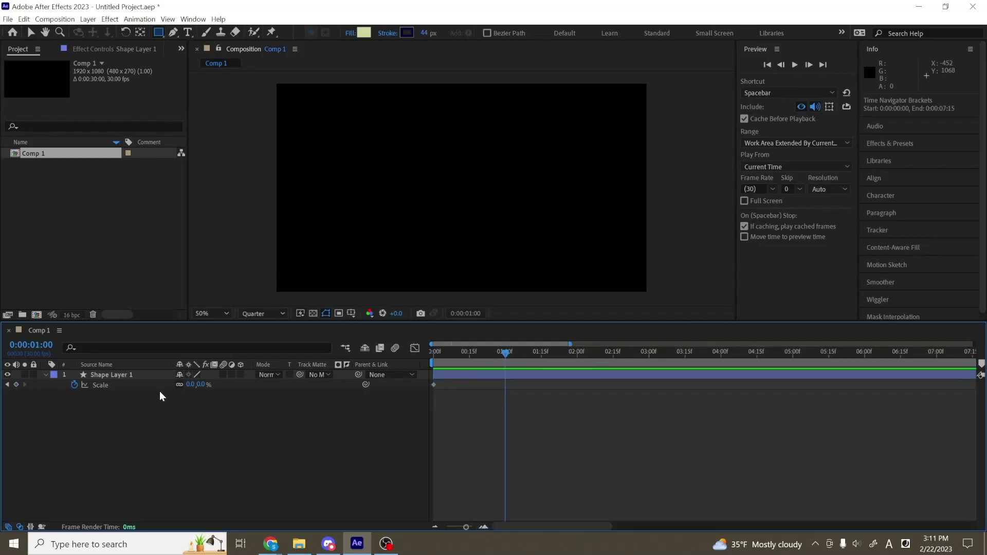
click(193, 387)
text(100)
key(Return)
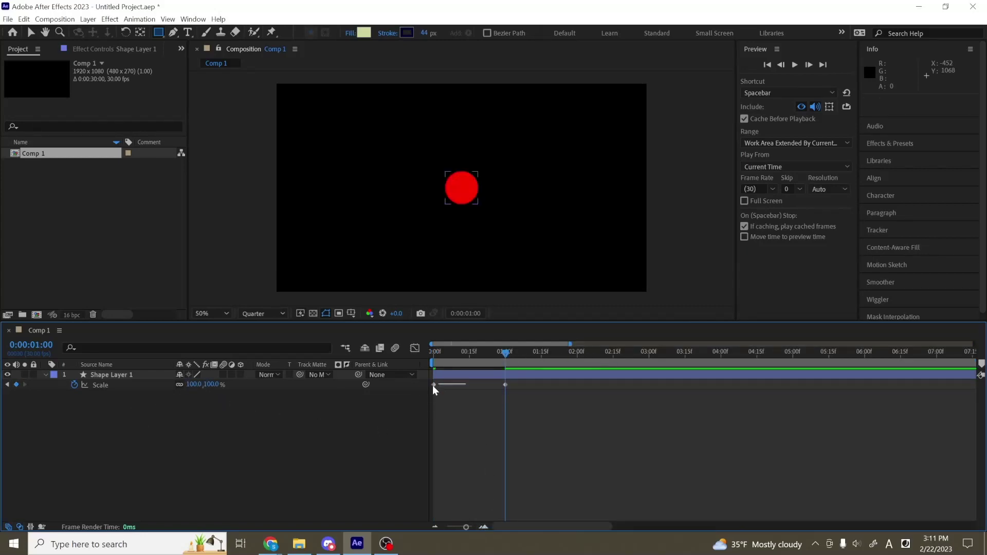
drag(574, 354, 577, 356)
click(193, 384)
text(0)
key(Return)
click(464, 410)
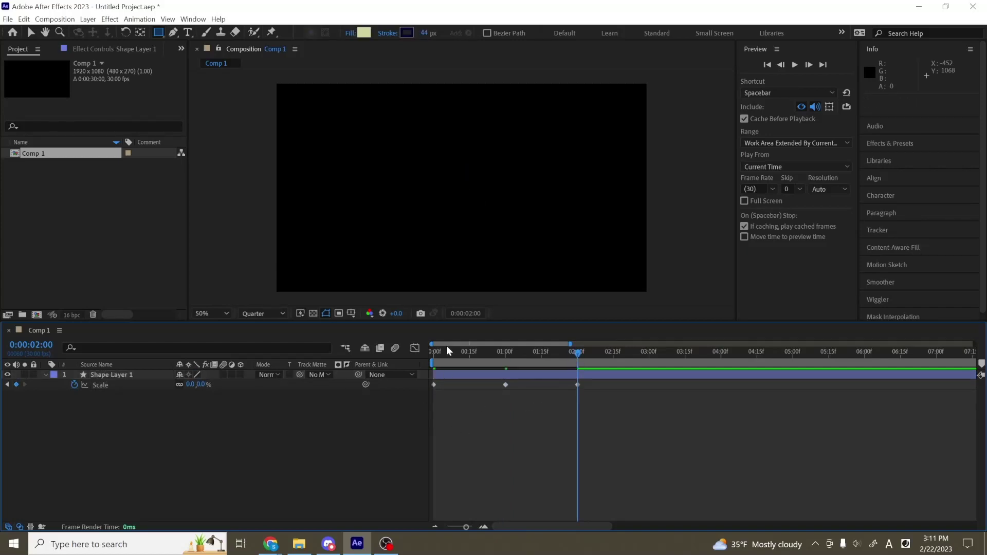
- Scrub and preview the scale animation, then switch to the Graph Editor
drag(447, 350, 589, 368)
key(space)
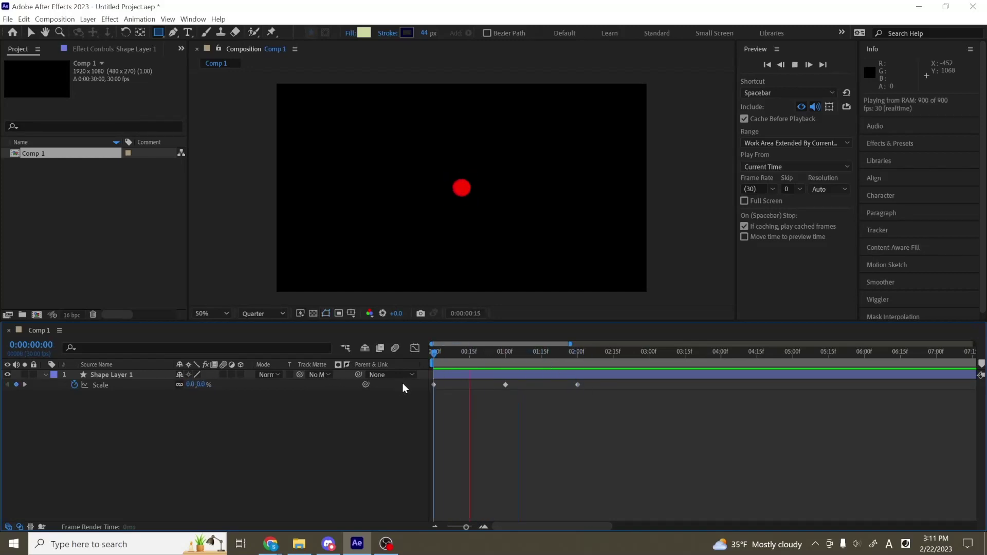
key(space)
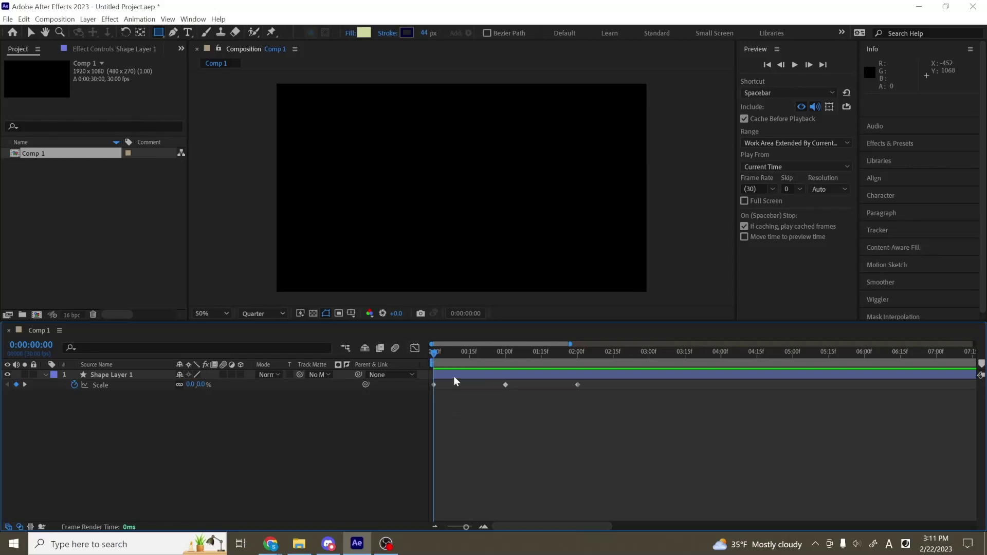
click(415, 349)
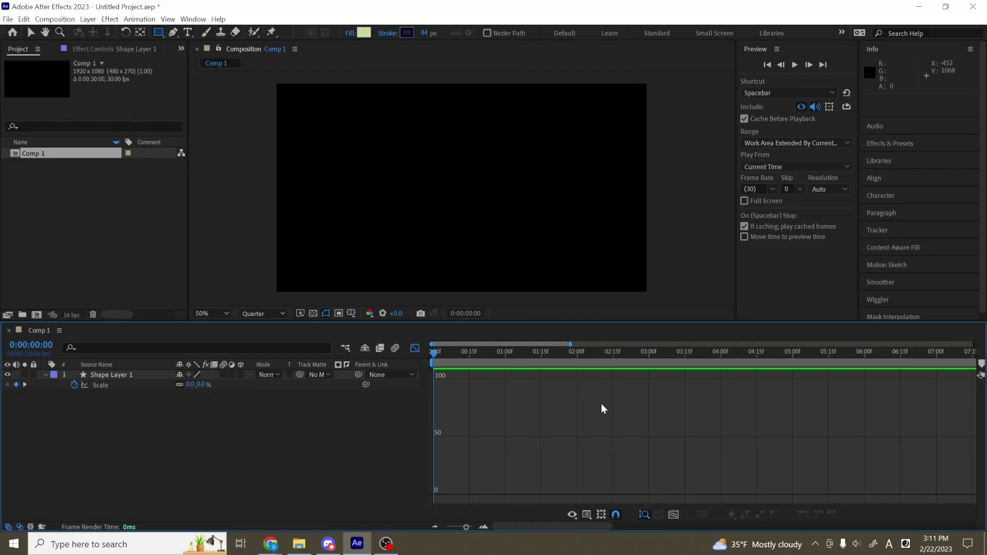
- Show the Scale curve in the Graph Editor and scrub through the animation
click(94, 387)
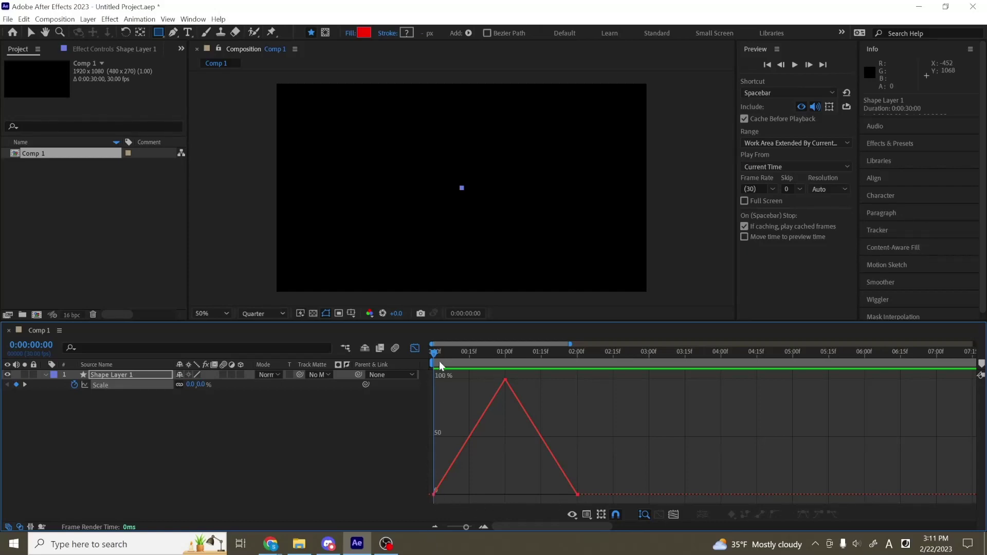
drag(435, 356, 579, 396)
click(384, 458)
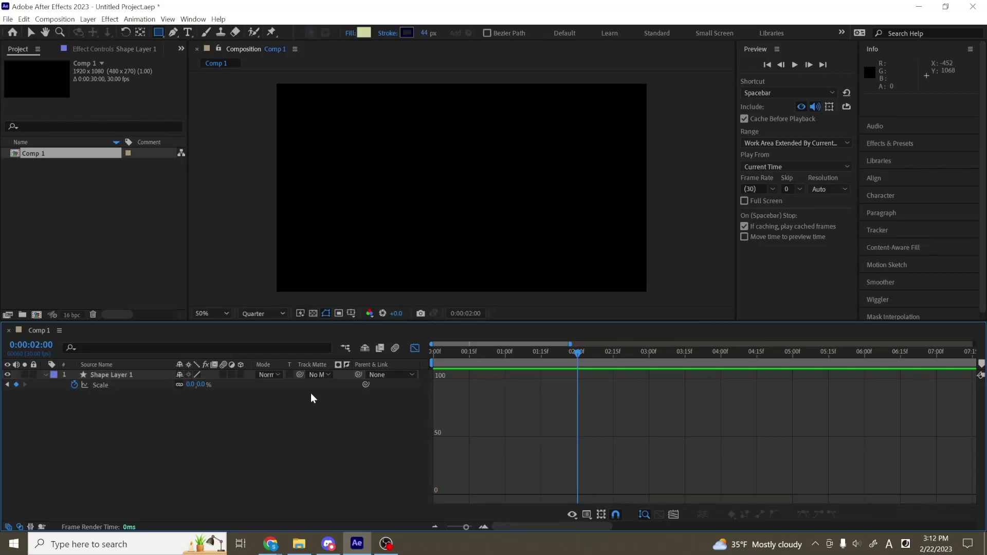
click(122, 384)
- Zoom the graph to fit the full 0–2 s Scale triangle and select its three keyframes
click(436, 526)
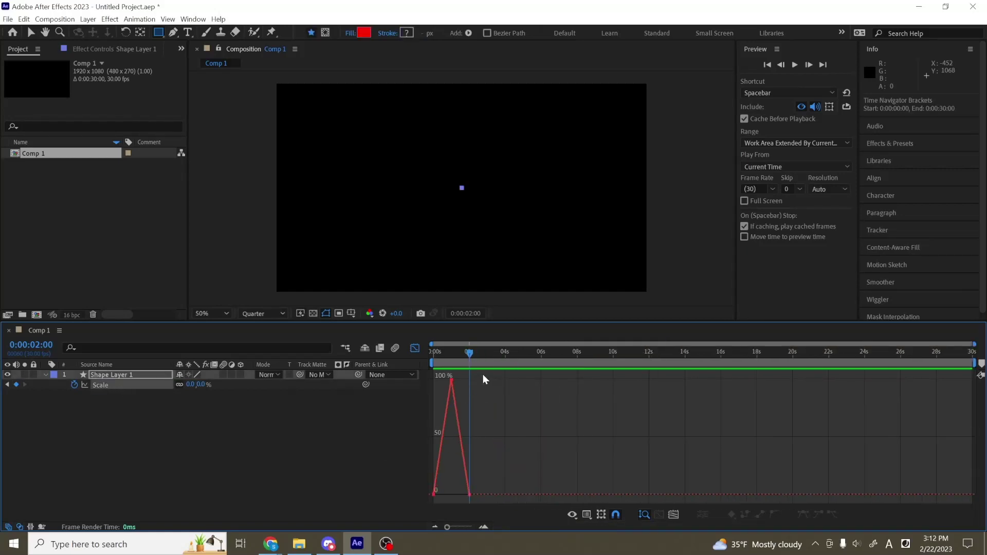
drag(501, 376, 402, 516)
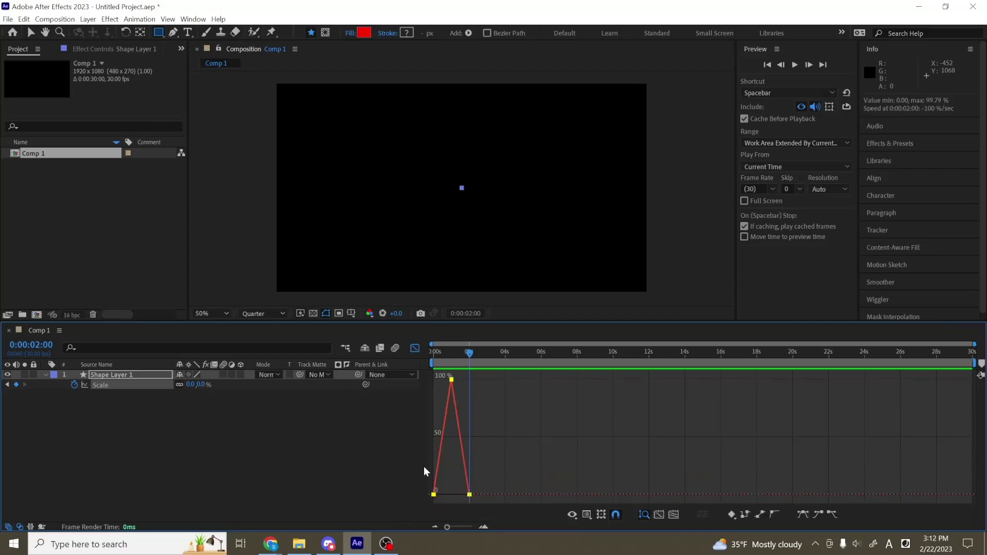
click(662, 516)
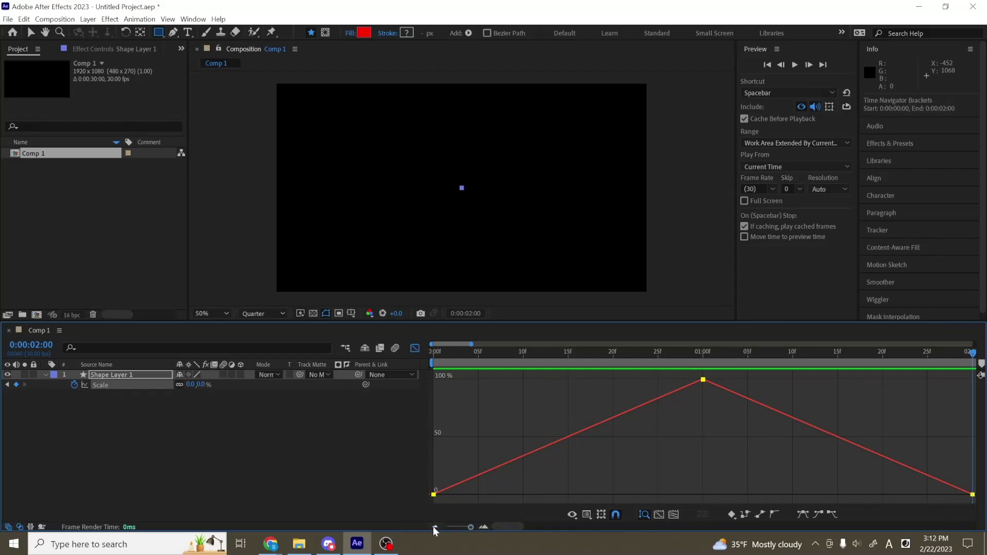
click(484, 528)
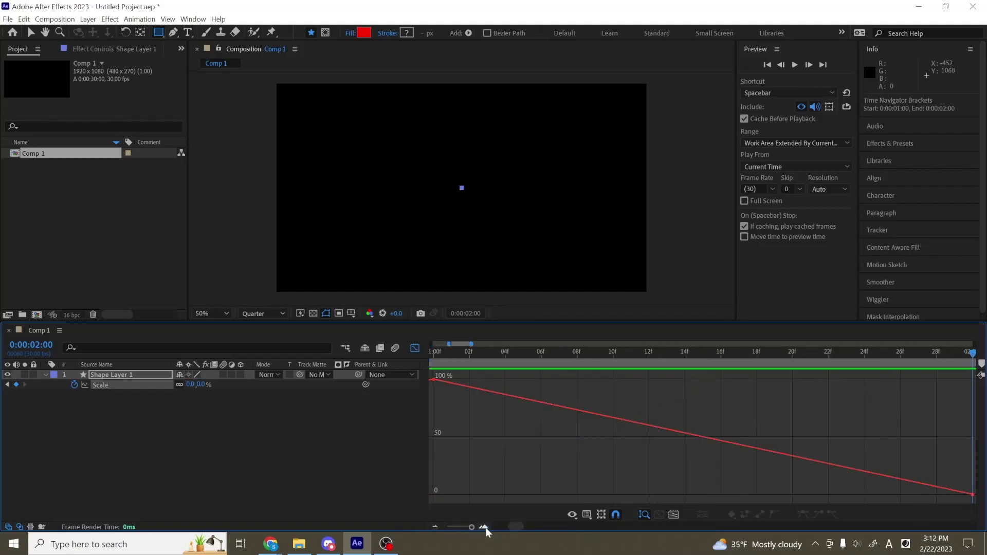
click(435, 527)
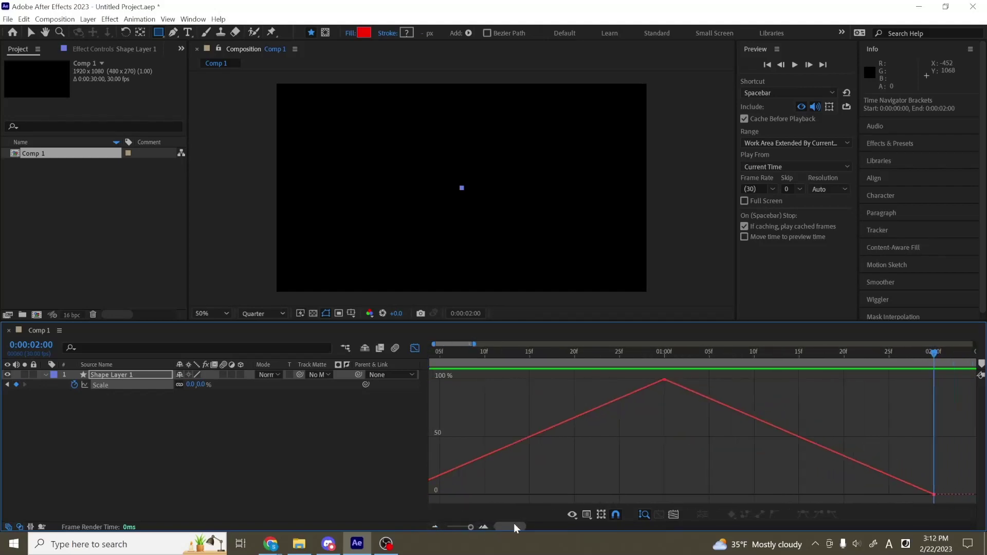
scroll(514, 527, right, 3)
click(435, 528)
click(435, 527)
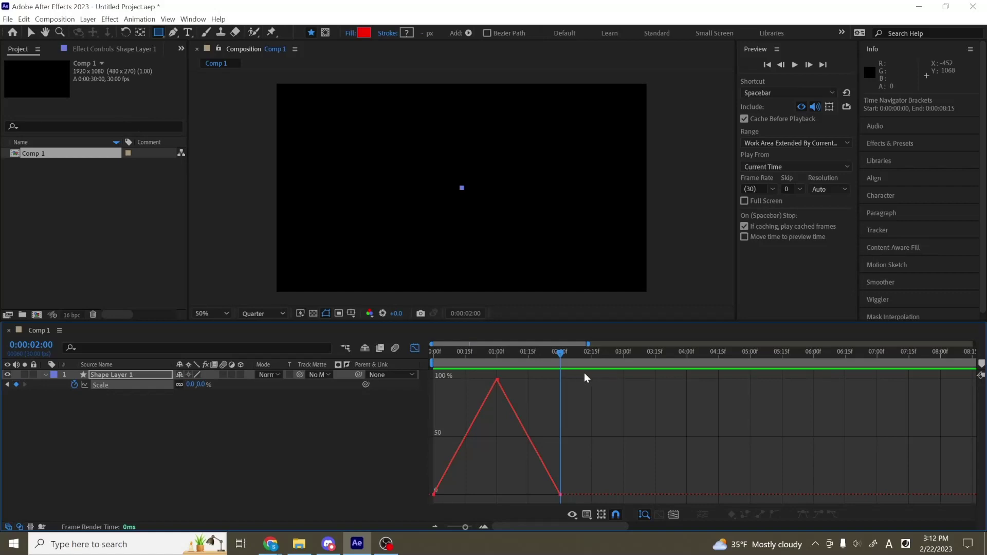
drag(583, 373, 429, 502)
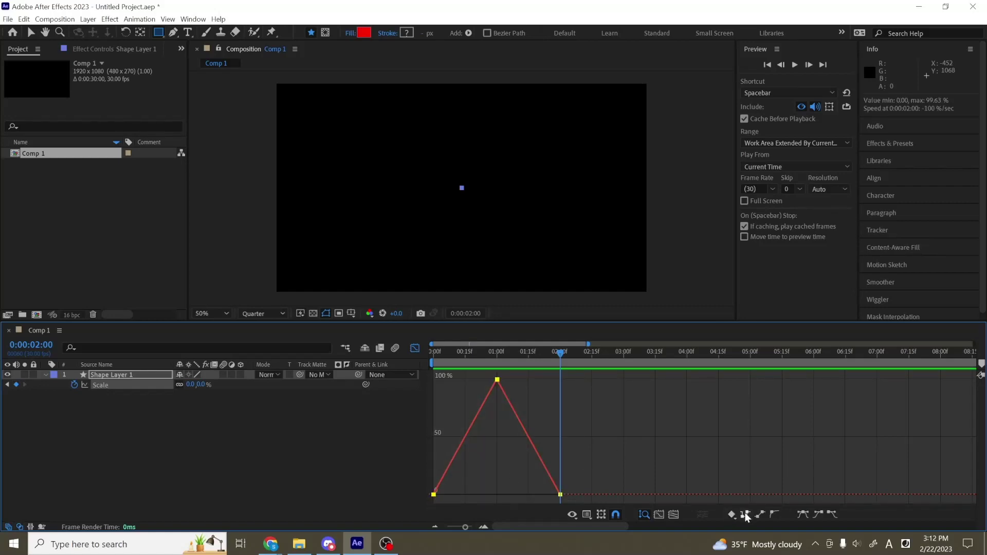
- Easy Ease the Scale keyframes and pull the peak's incoming handle down for a fast rise
click(801, 516)
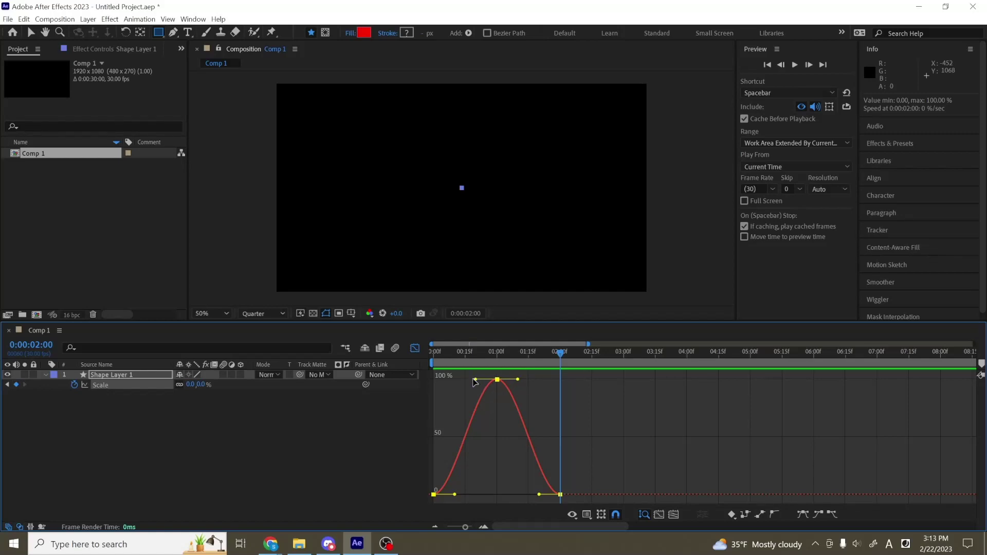
click(498, 393)
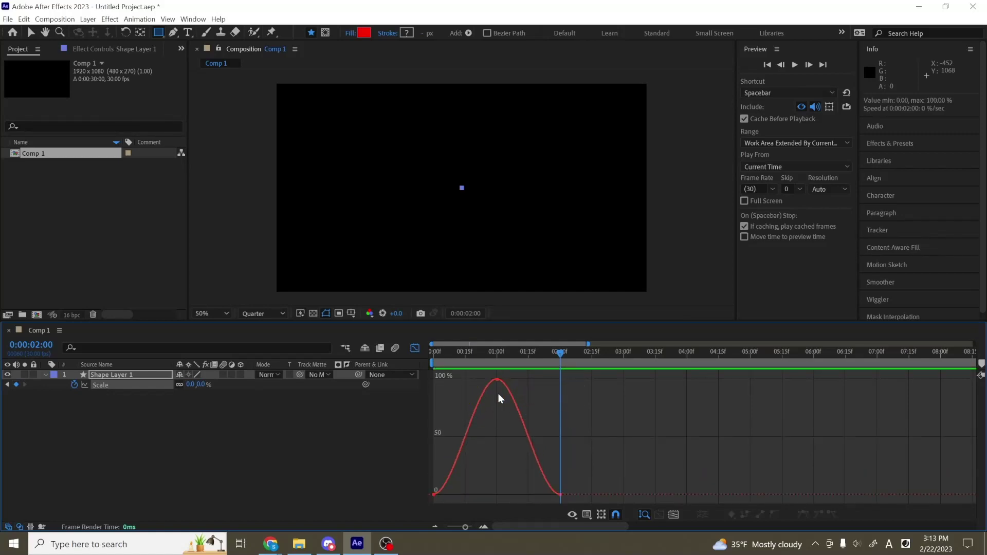
drag(537, 390, 470, 380)
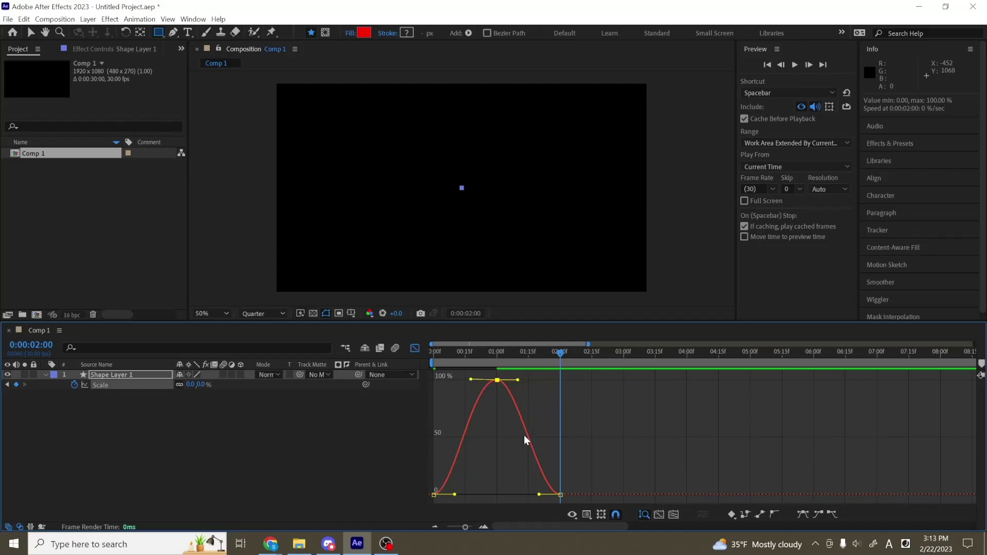
mouse_move(471, 379)
mouse_down()
mouse_move(438, 397)
mouse_move(474, 398)
mouse_up()
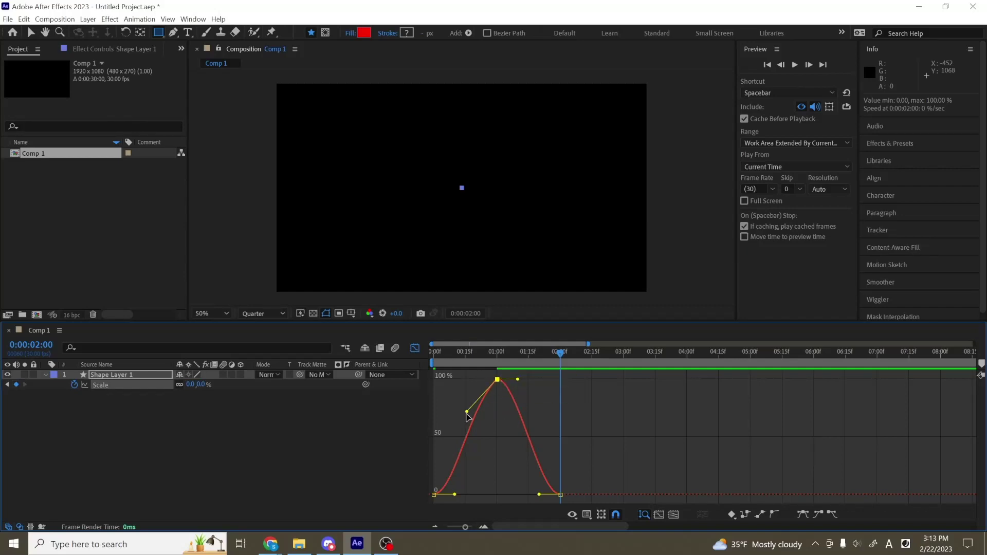
drag(467, 412, 437, 380)
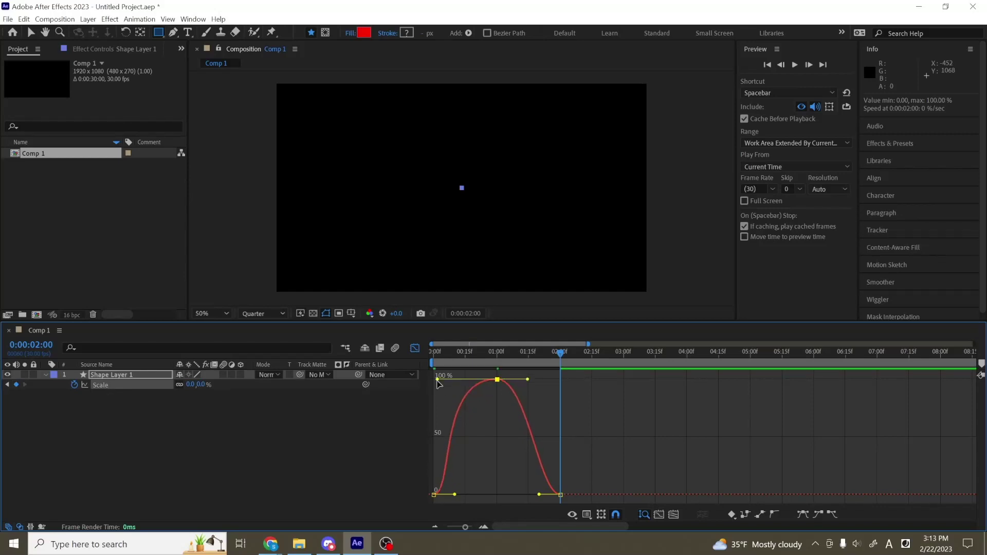
- Preview the eased scale animation from the start
key(Home)
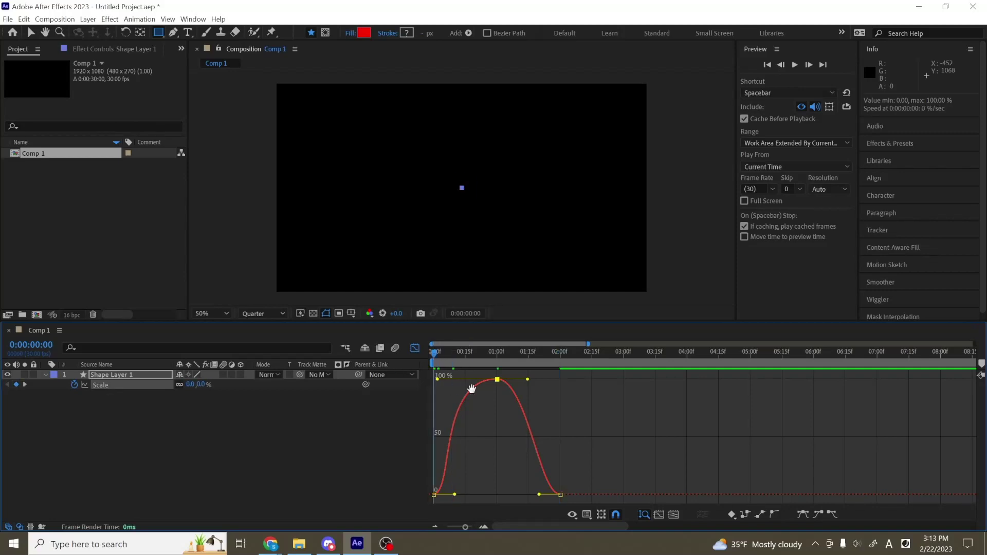
key(space)
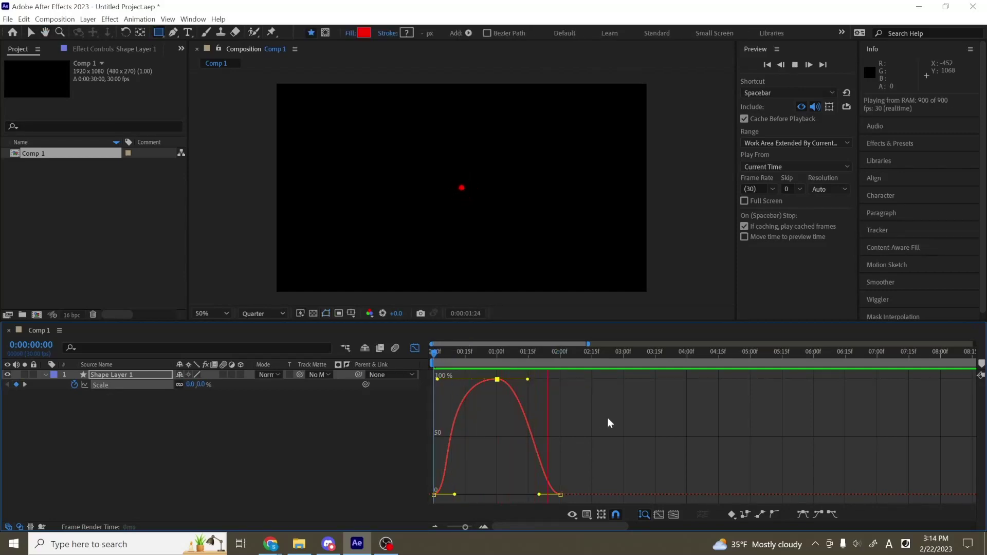
key(space)
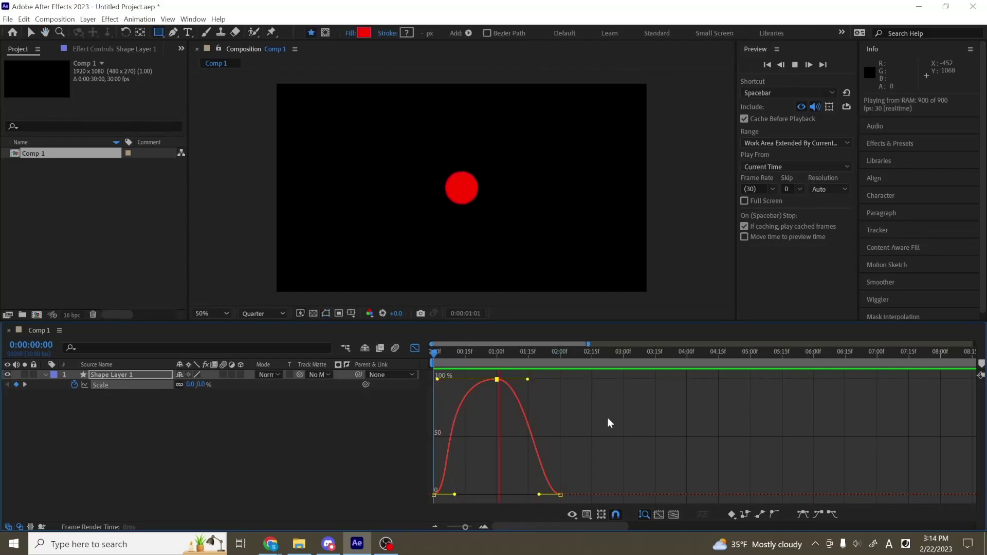
key(space)
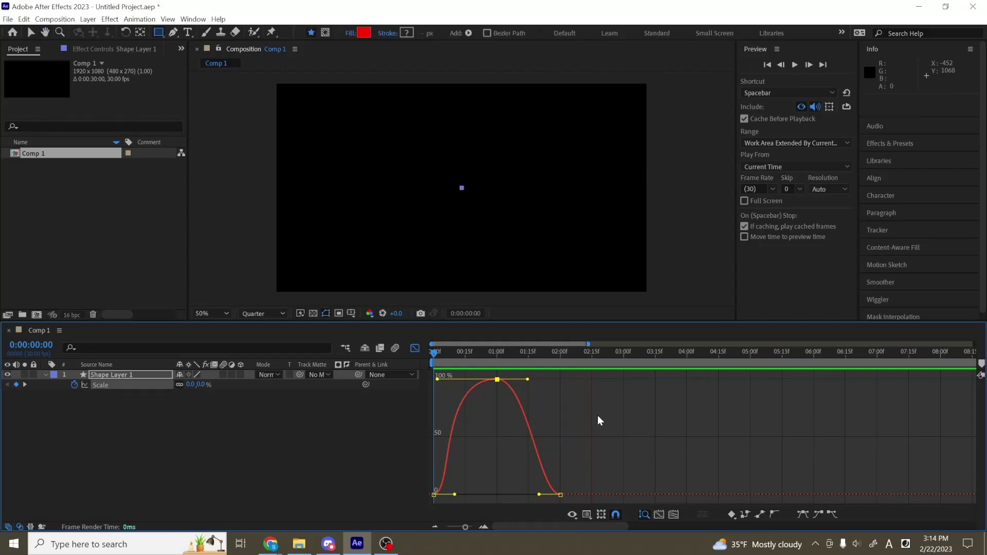
- Add a Scale keyframe at 1:13, lower its value and tweak its incoming handle
click(461, 360)
drag(462, 360, 524, 375)
click(17, 385)
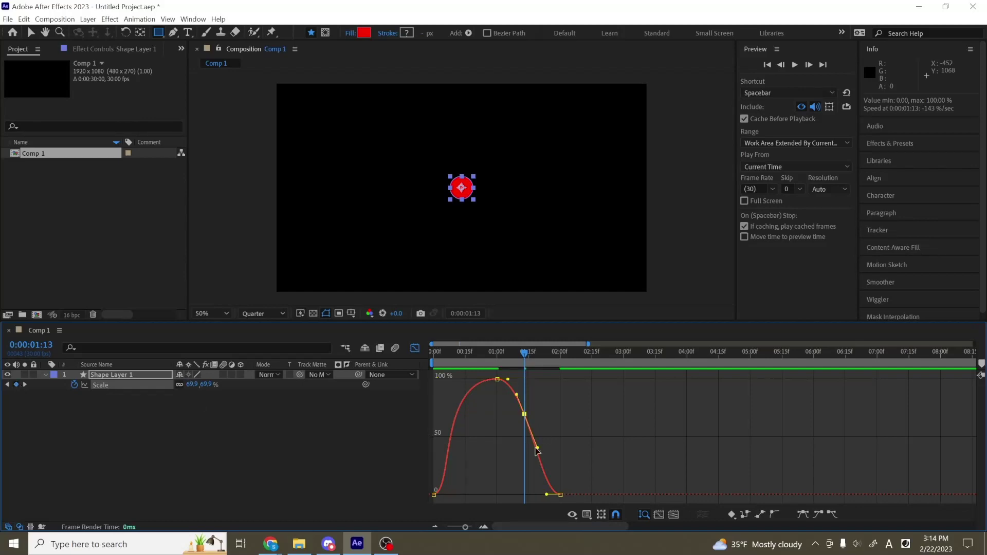
mouse_move(526, 414)
drag(524, 415, 510, 458)
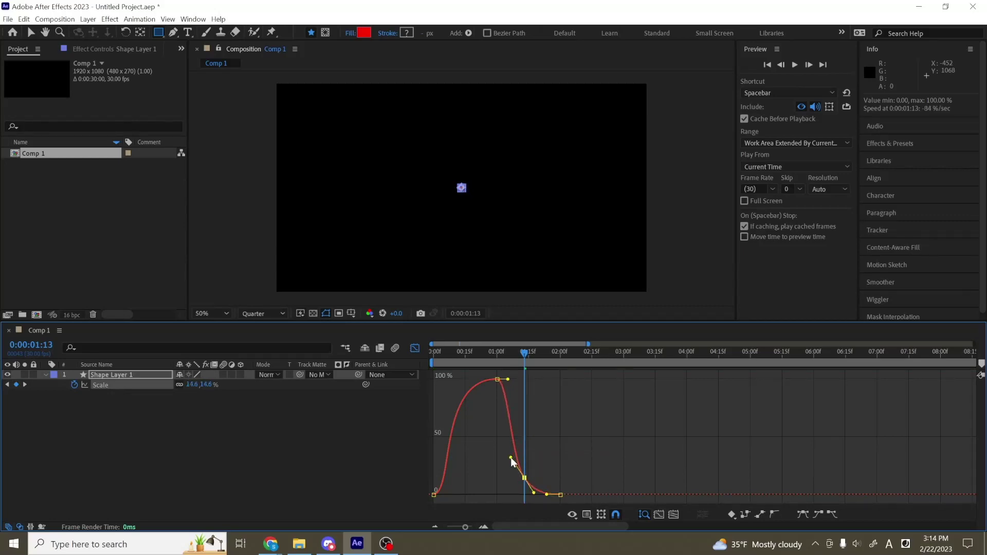
click(551, 452)
- Preview the sharper drop after the 100% peak
click(514, 362)
key(space)
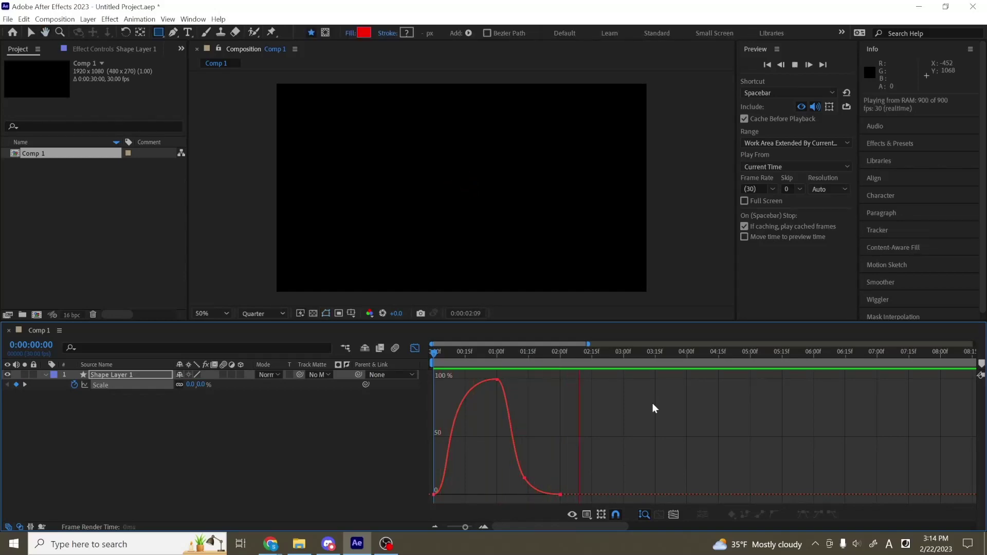
key(space)
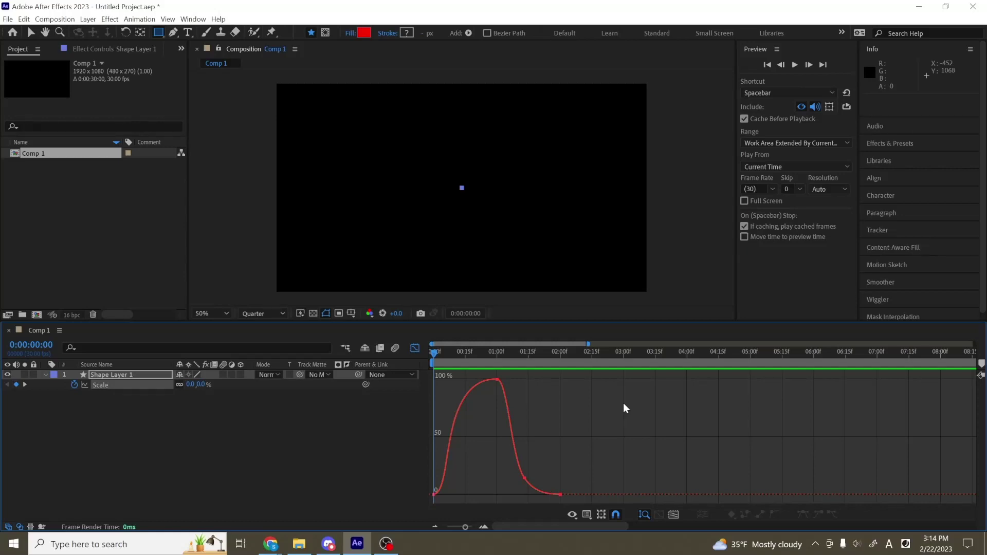
- Add a Scale keyframe at 0:13 and drag its outgoing handle down to form a dip
mouse_move(465, 356)
mouse_down()
mouse_move(476, 356)
mouse_move(461, 356)
mouse_up()
click(17, 385)
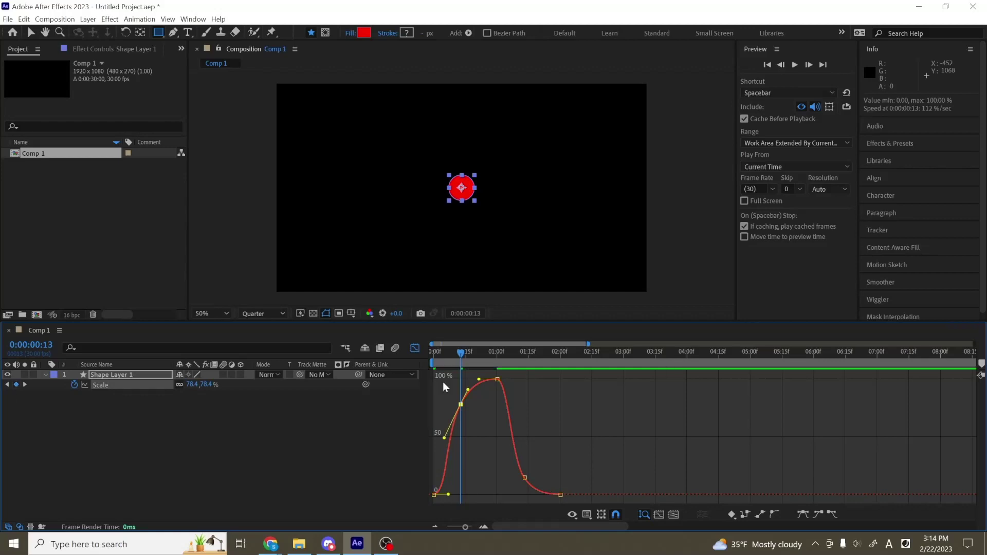
drag(468, 390, 443, 380)
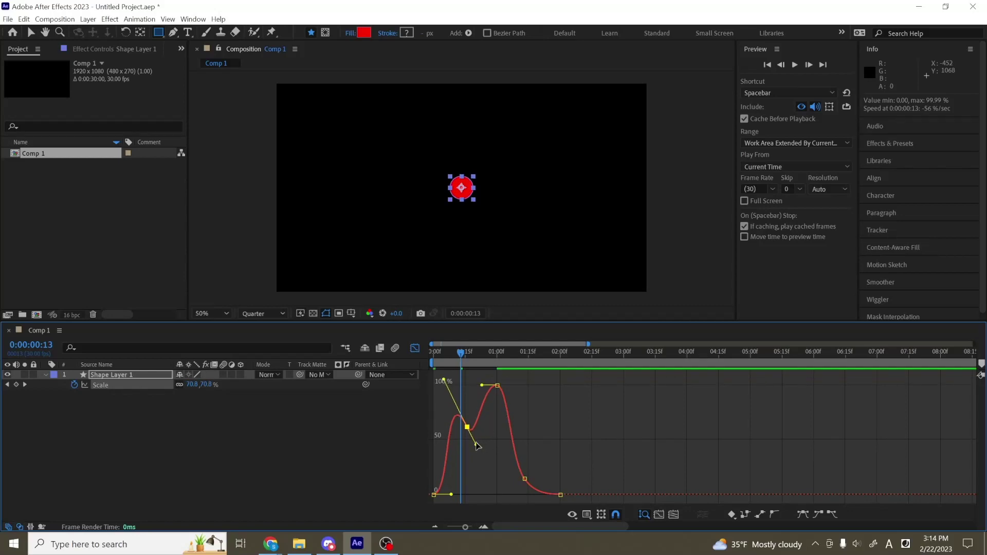
drag(477, 447, 486, 471)
click(486, 471)
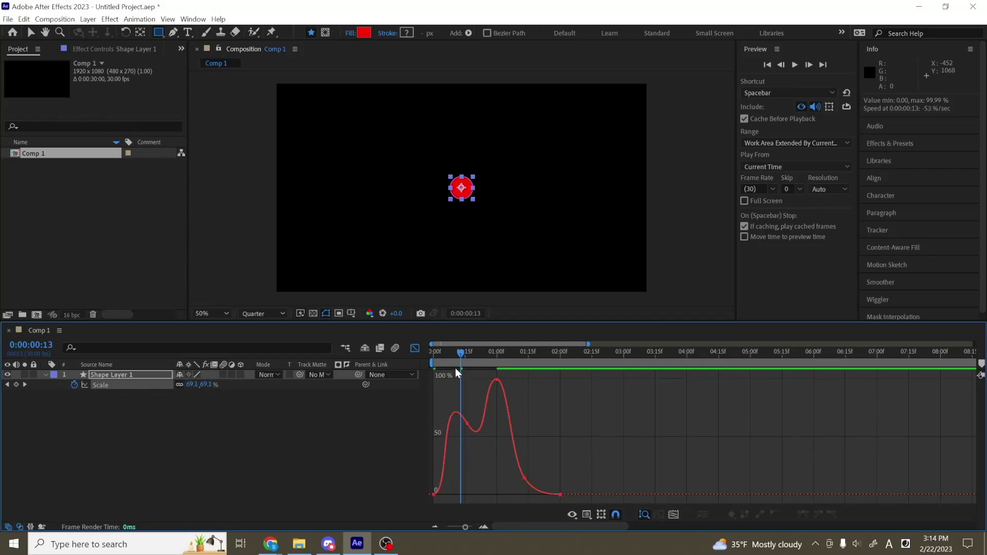
- Scrub and preview the two-hump growth from the start
drag(456, 368, 503, 366)
key(Home)
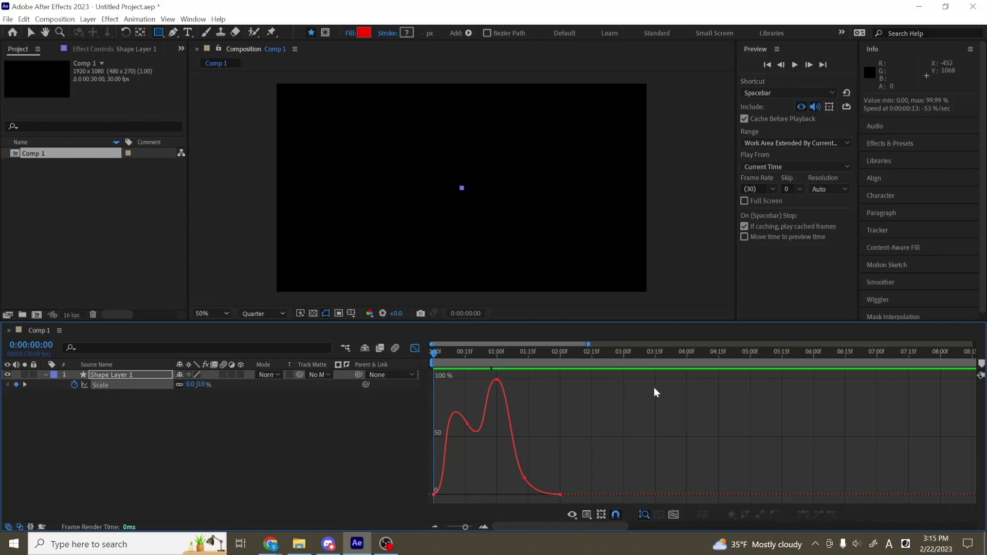
key(space)
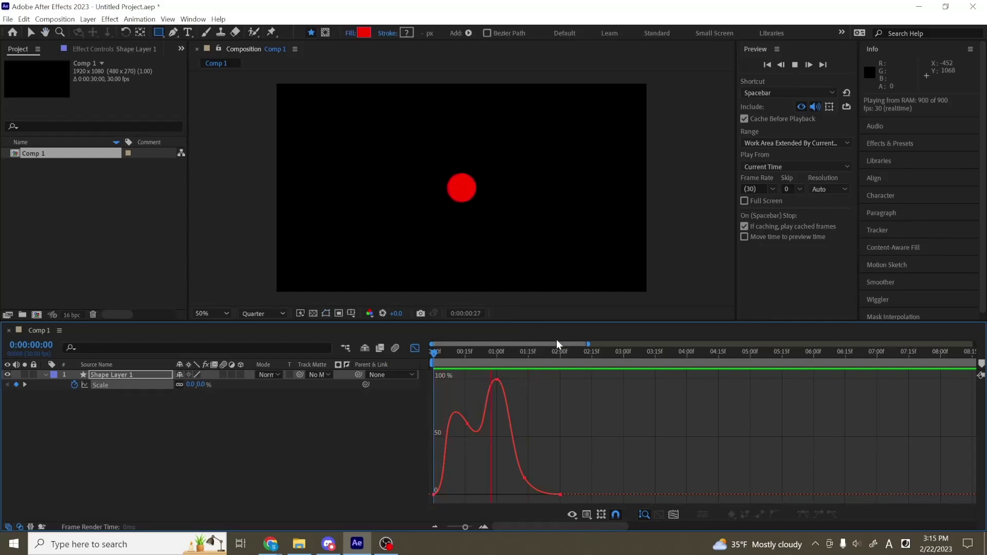
key(space)
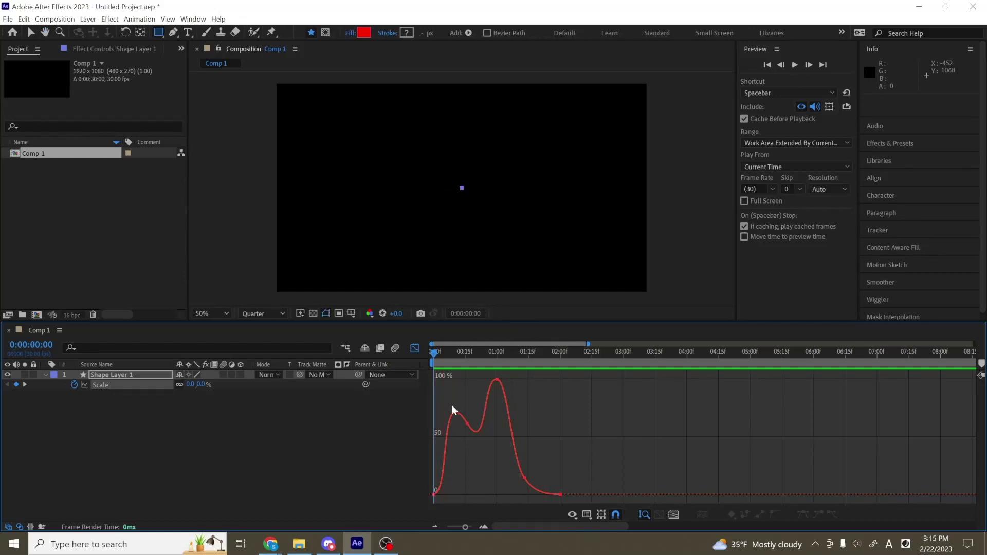
- Delete the two added Scale keyframes and convert the remaining three to linear
drag(452, 405, 537, 482)
key(Delete)
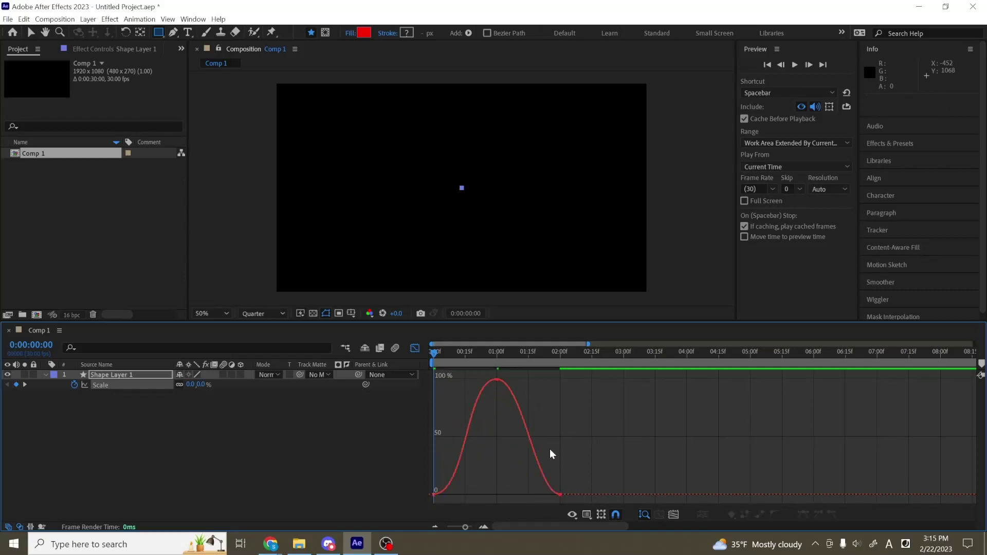
drag(588, 371, 431, 476)
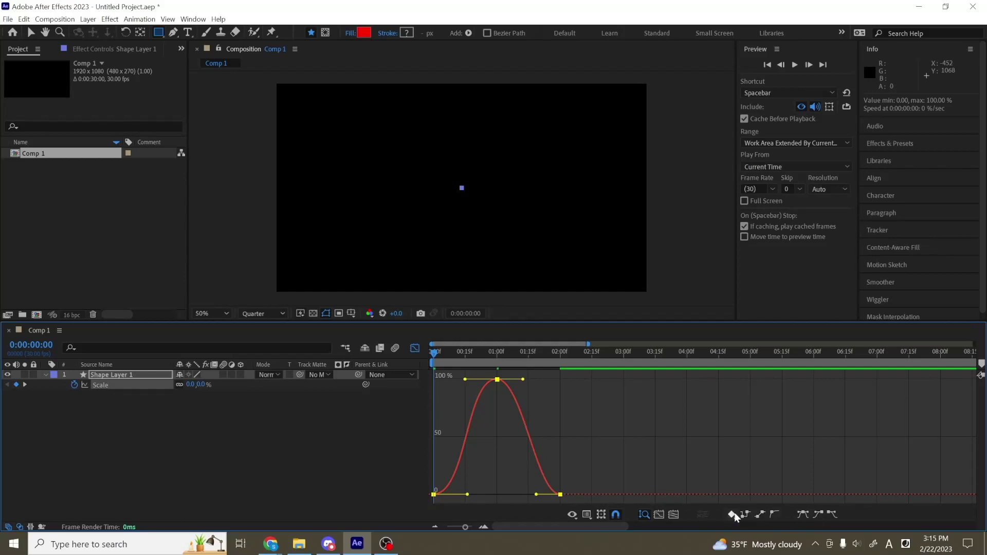
click(760, 513)
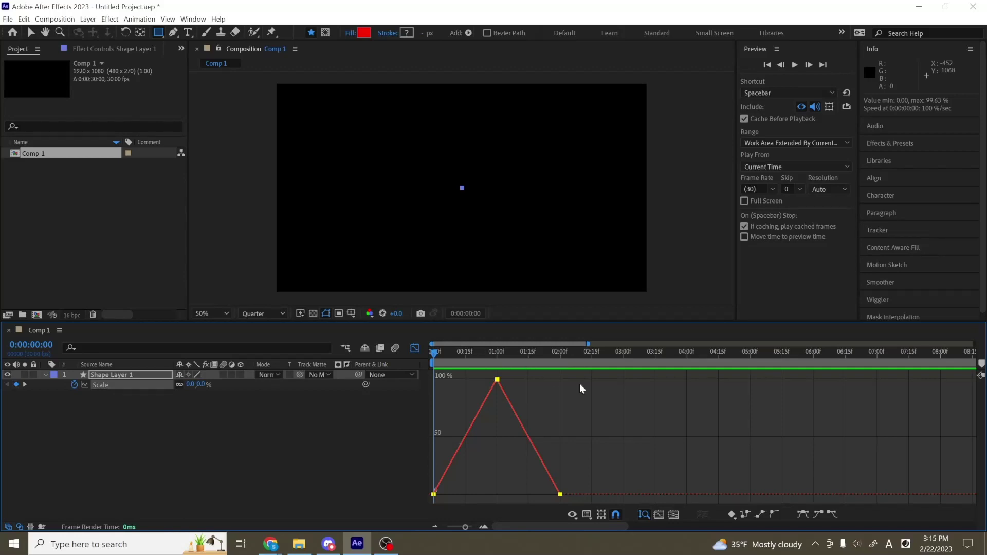
- Switch the Graph Editor to Edit Speed Graph with Show Reference Graph enabled
click(591, 517)
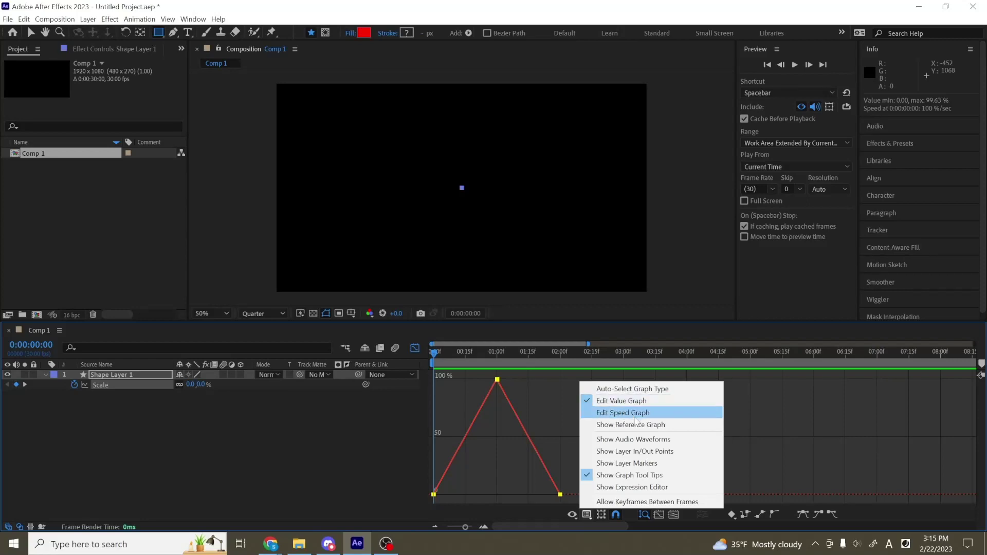
click(662, 417)
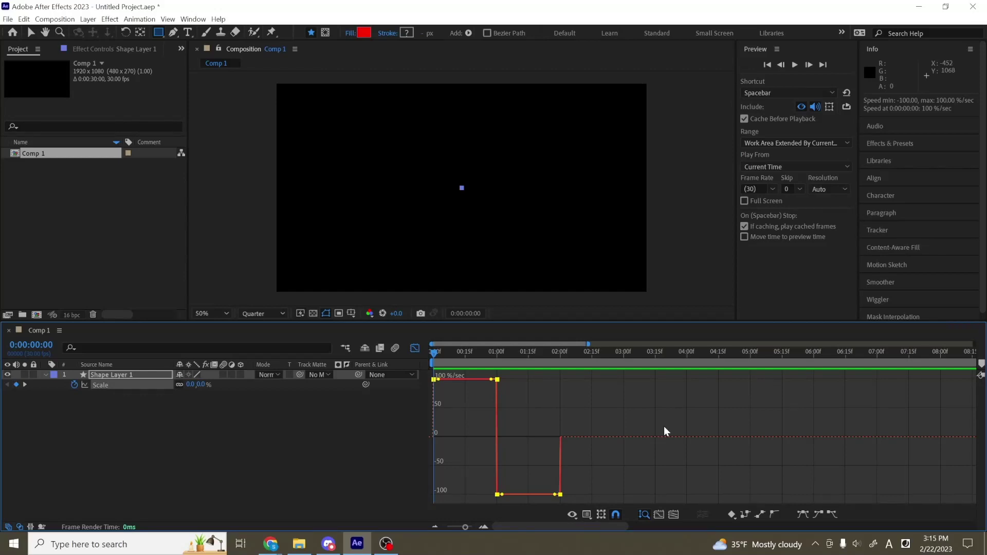
click(587, 515)
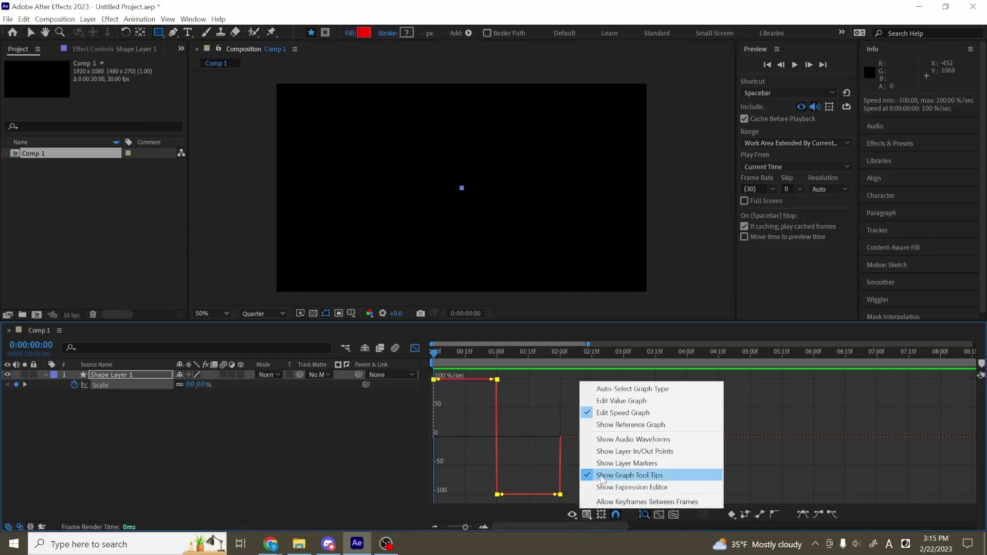
click(619, 429)
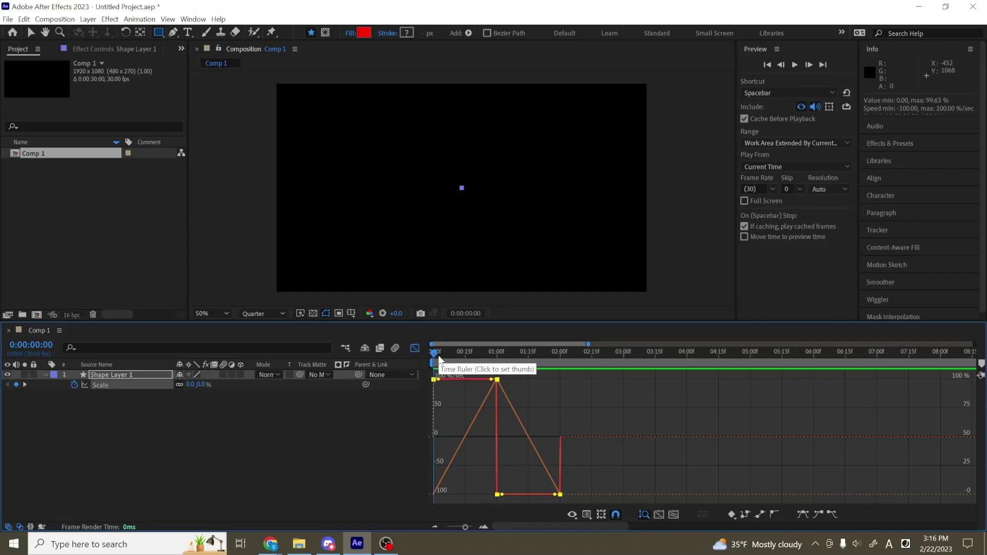
- Scrub to check the circle growing and shrinking, then Easy Ease all three Scale keyframes
drag(438, 355, 500, 378)
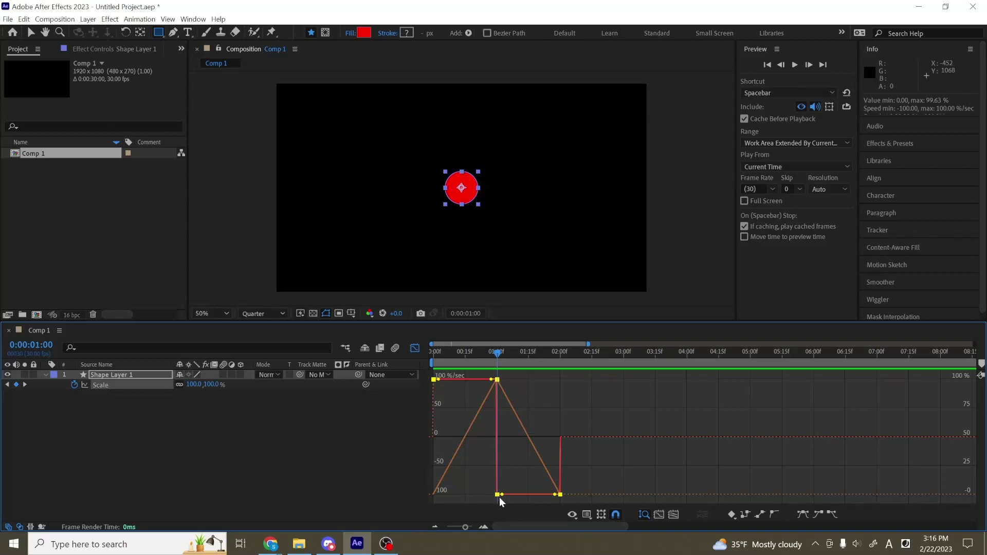
drag(498, 366, 557, 404)
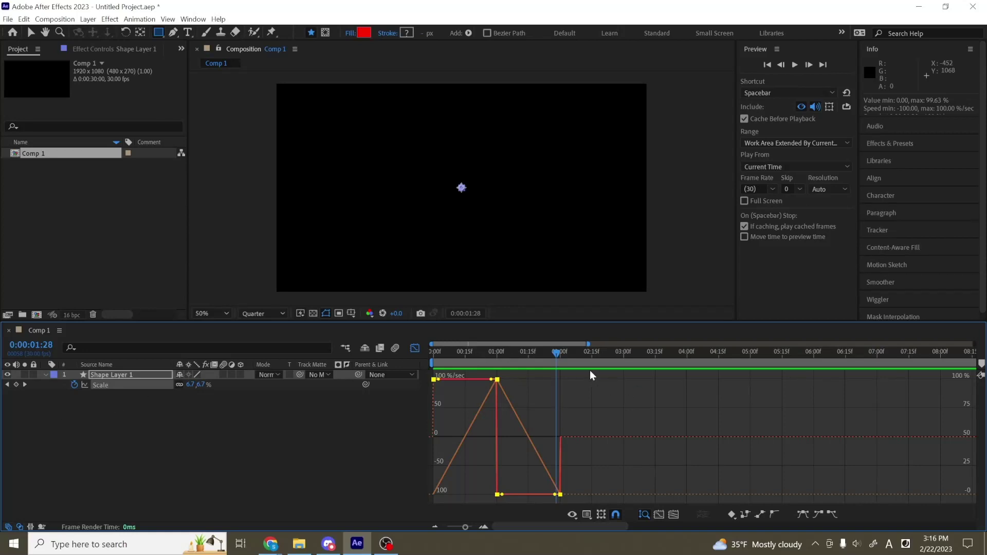
drag(588, 373, 414, 507)
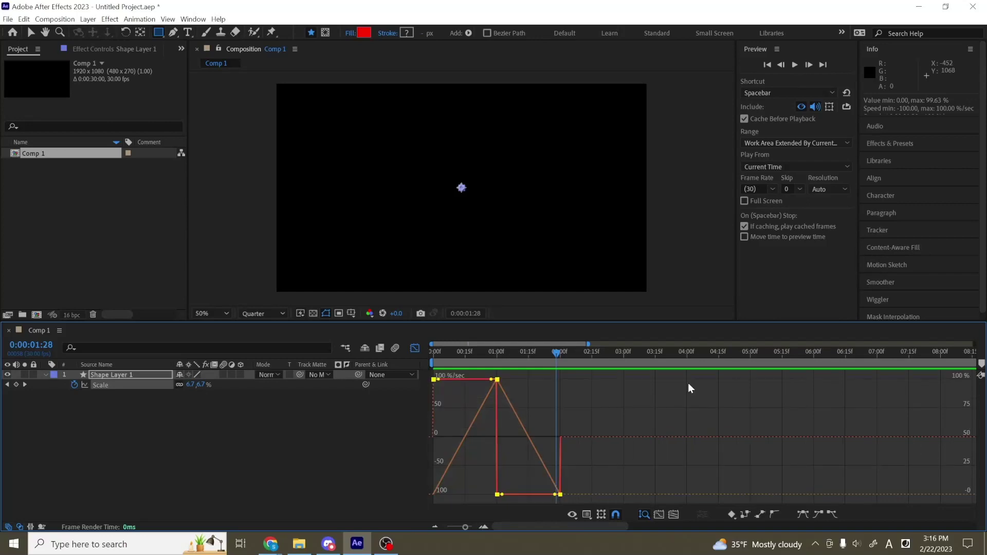
click(804, 514)
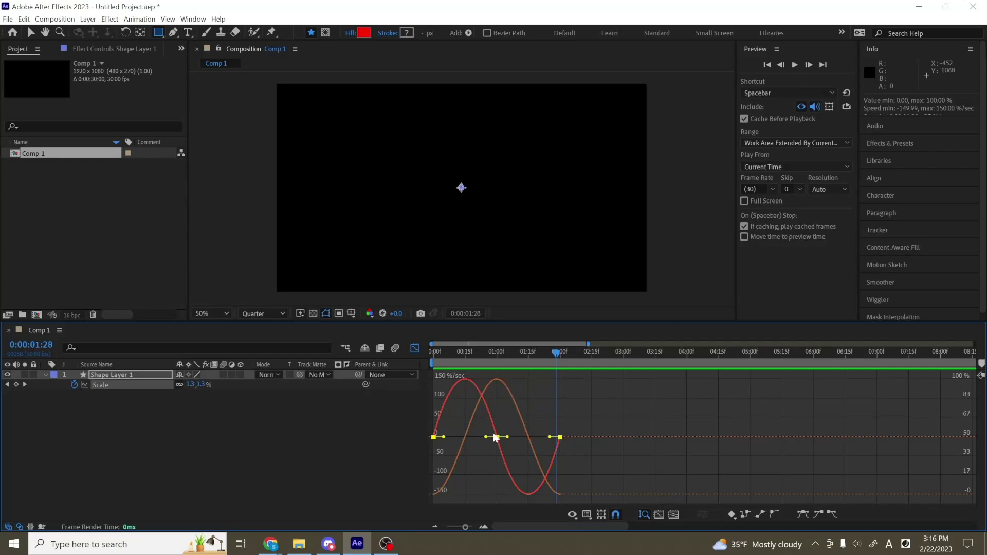
- Drag the middle Scale keyframe's ease handles outward, undoing an accidental keyframe move
click(561, 420)
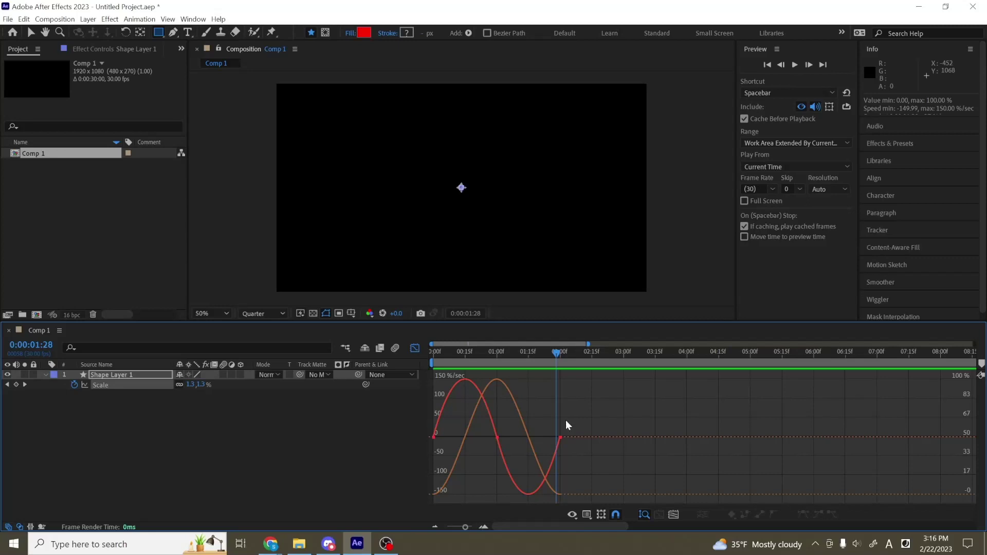
double_click(491, 438)
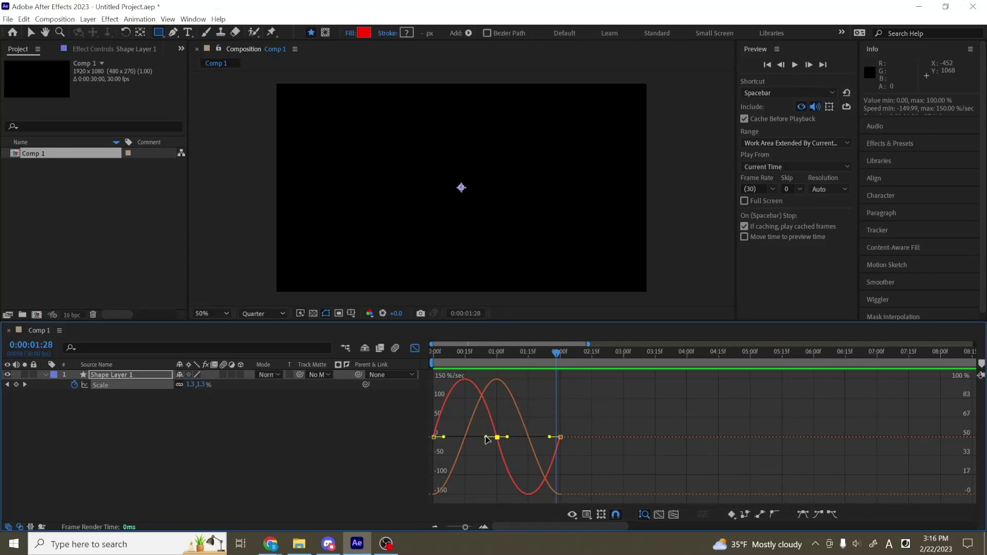
drag(486, 437, 463, 438)
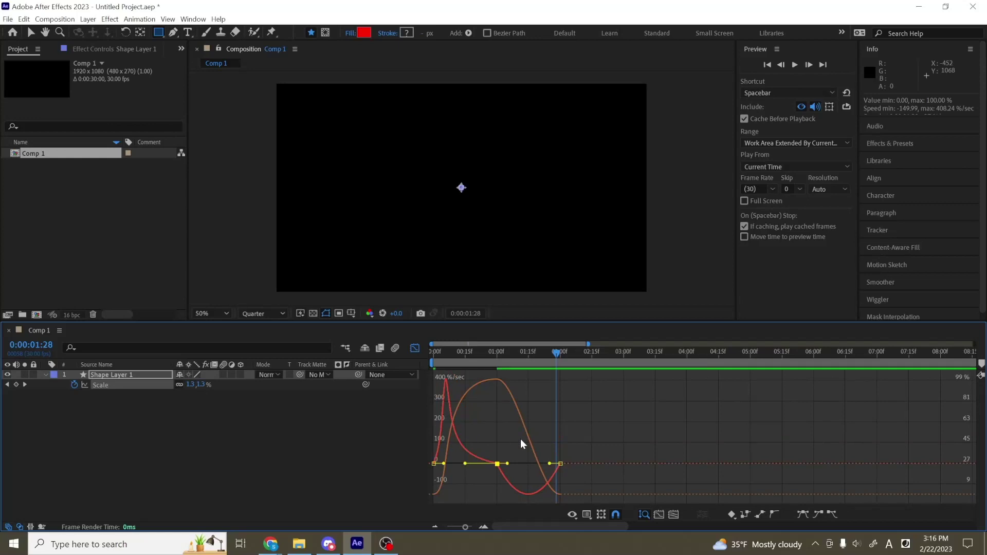
drag(508, 464, 533, 459)
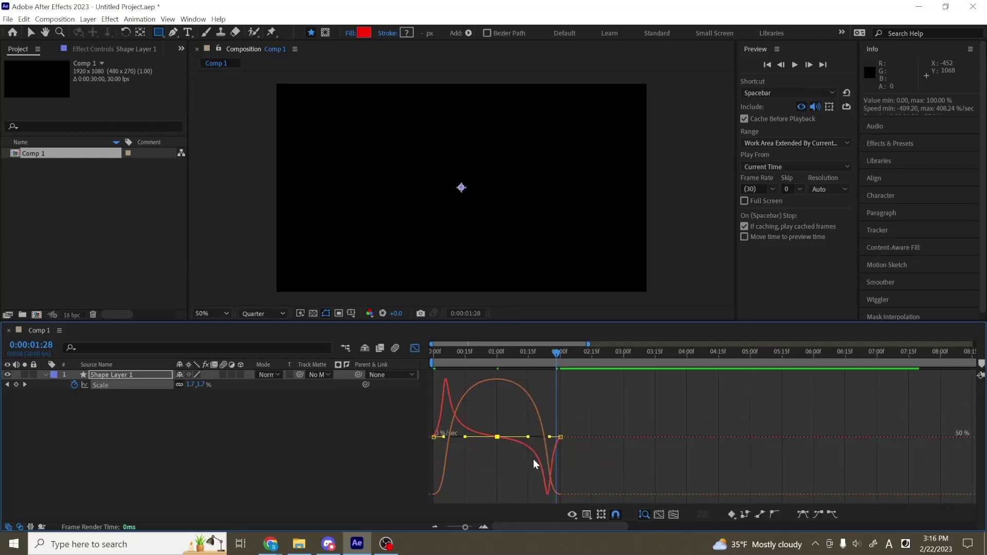
click(556, 410)
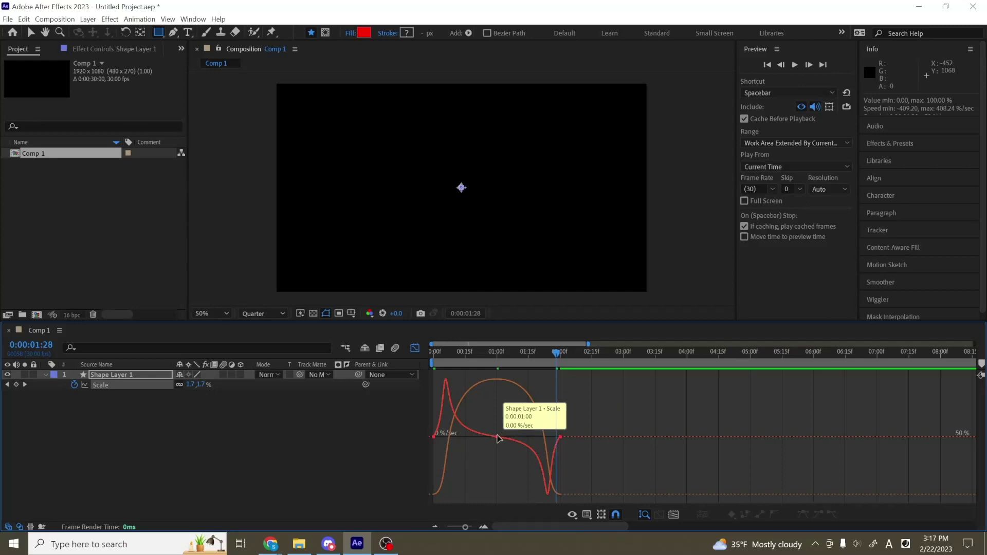
drag(498, 438, 497, 469)
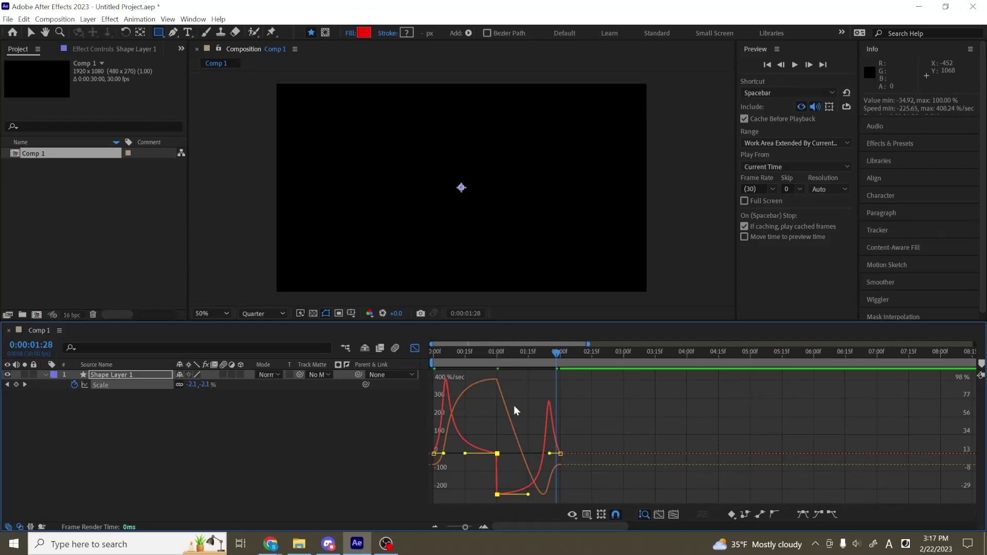
key(ctrl+z)
key(ctrl+z)
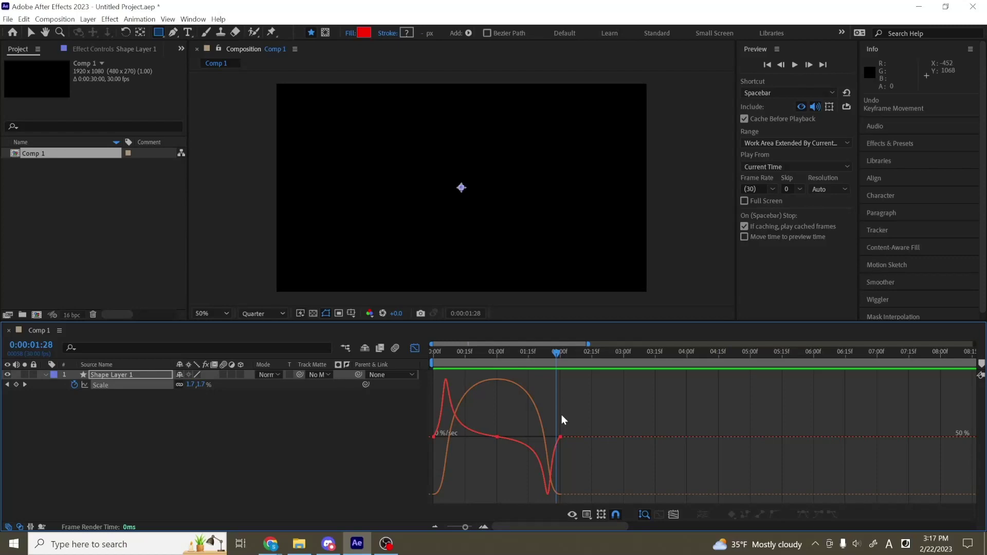
- Preview the scaling circle from the start of the animation
key(Home)
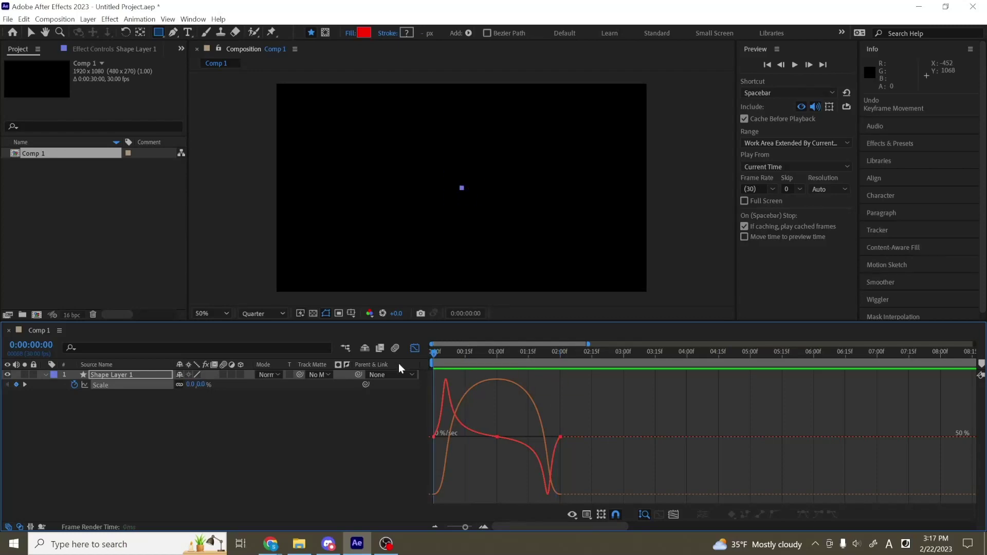
key(space)
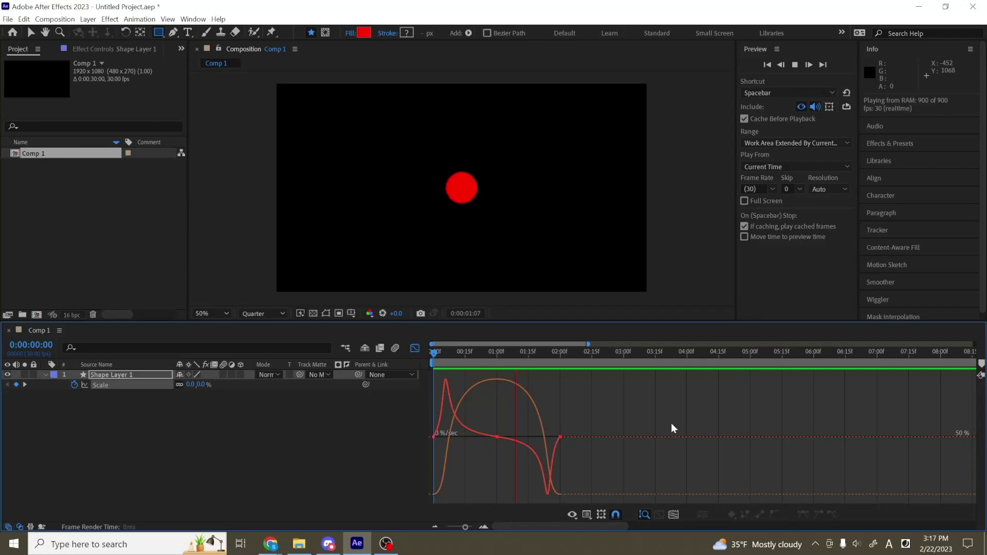
key(space)
key(space)
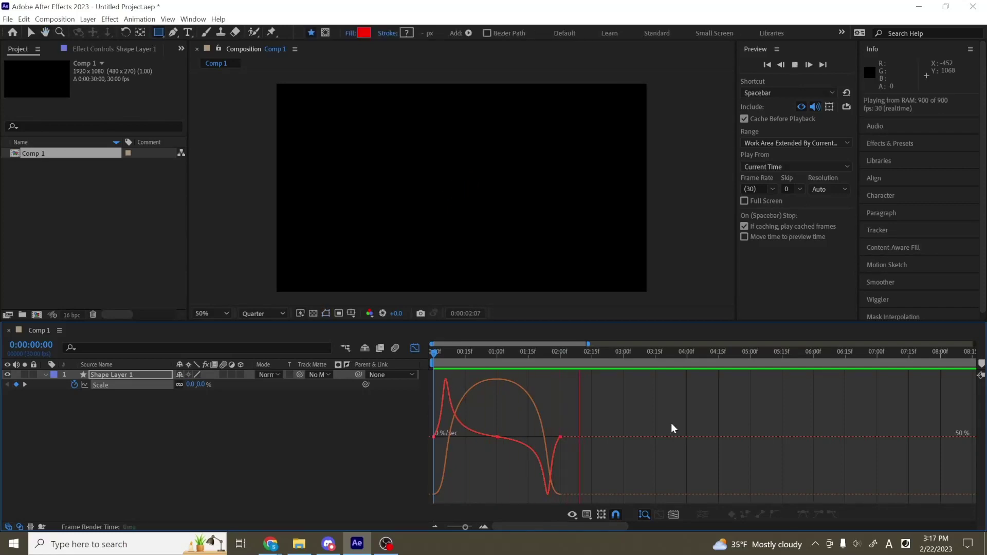
key(space)
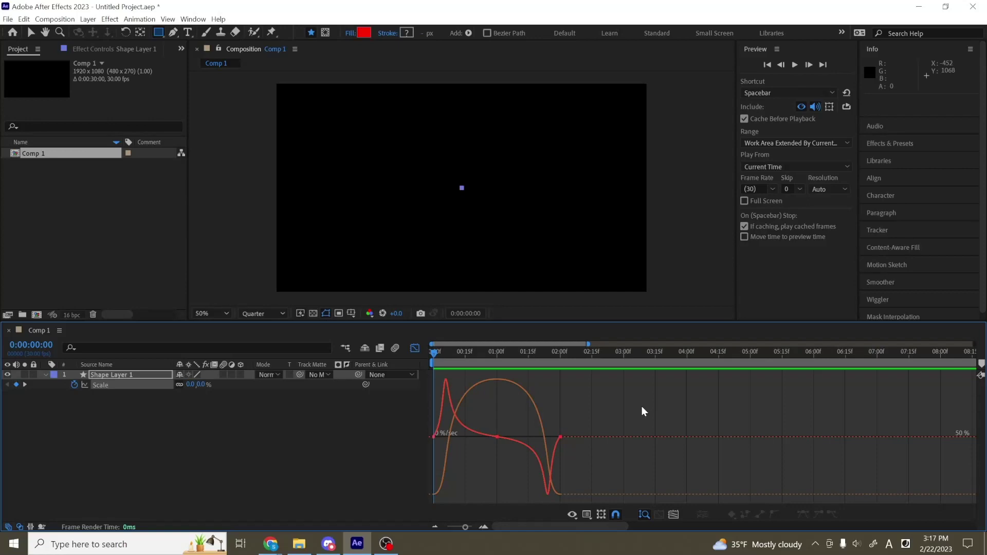
- Return to the keyframe timeline, select the shape layer and start keyframing its Position
click(415, 349)
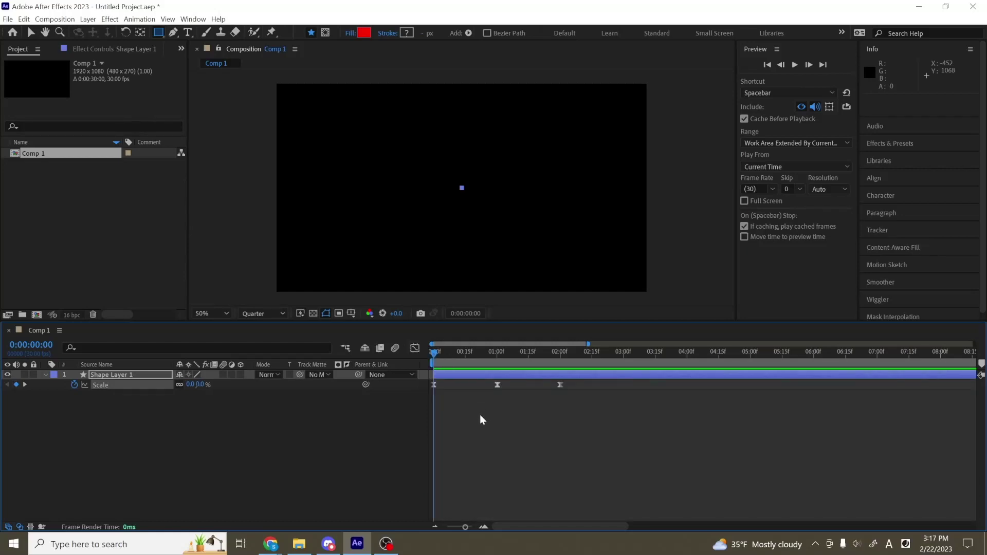
click(118, 400)
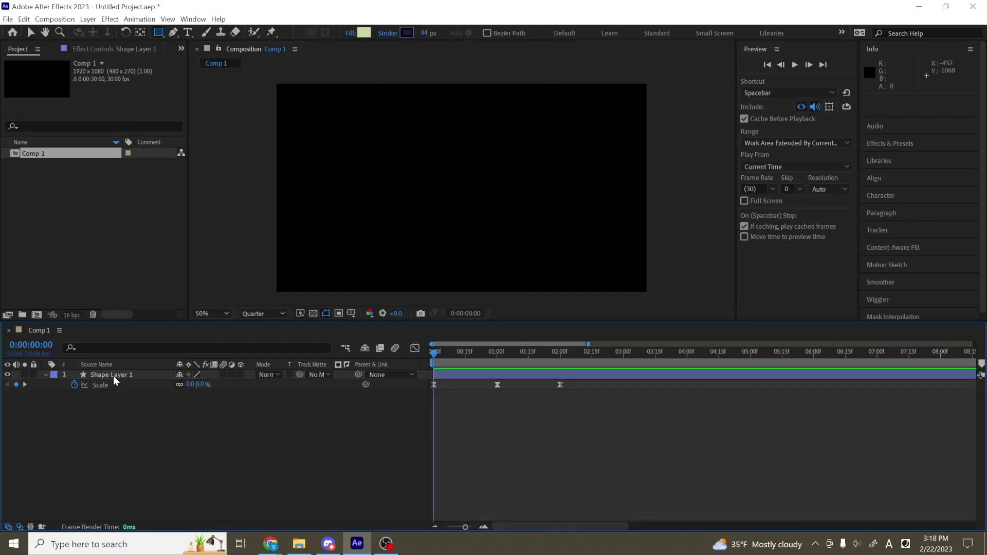
click(113, 375)
key(p)
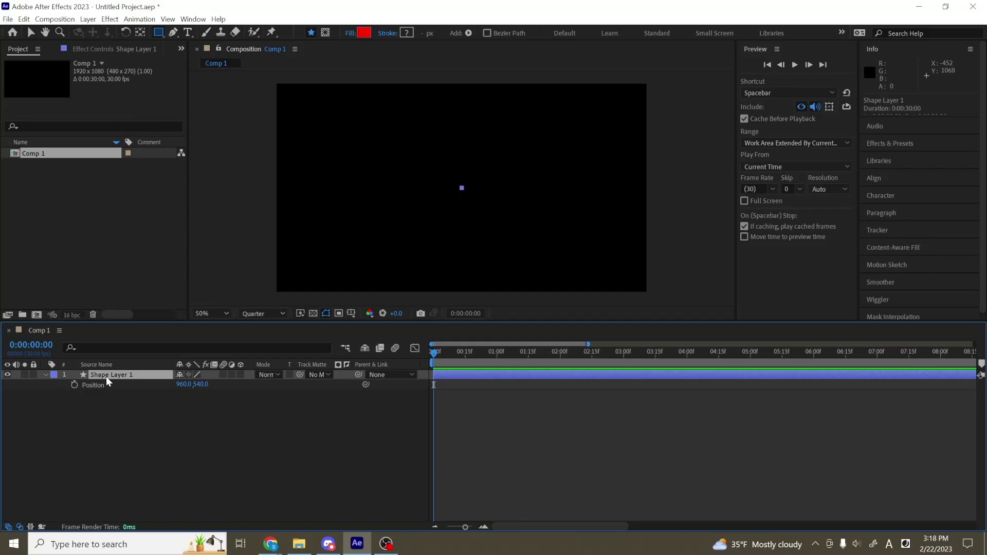
click(74, 386)
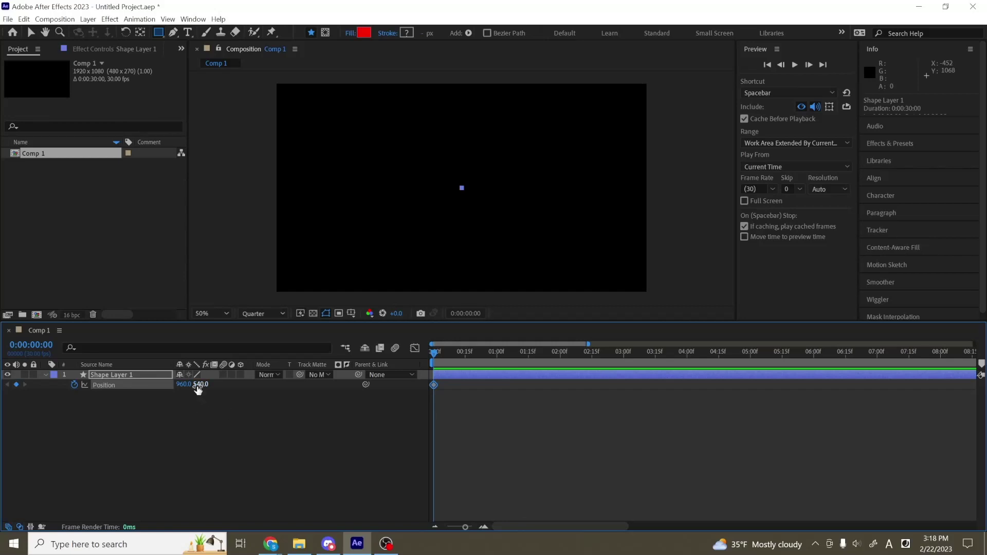
- Keyframe the circle at Y 1214 at 0 s, Y 461 at 1 s and Y 1155 at 2 s
drag(198, 390, 486, 363)
click(498, 356)
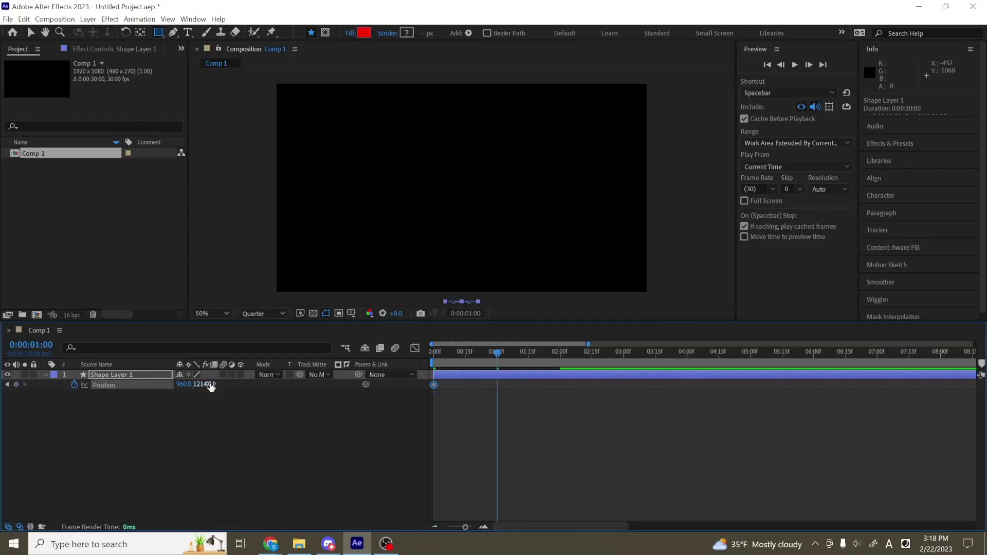
drag(211, 386, 94, 387)
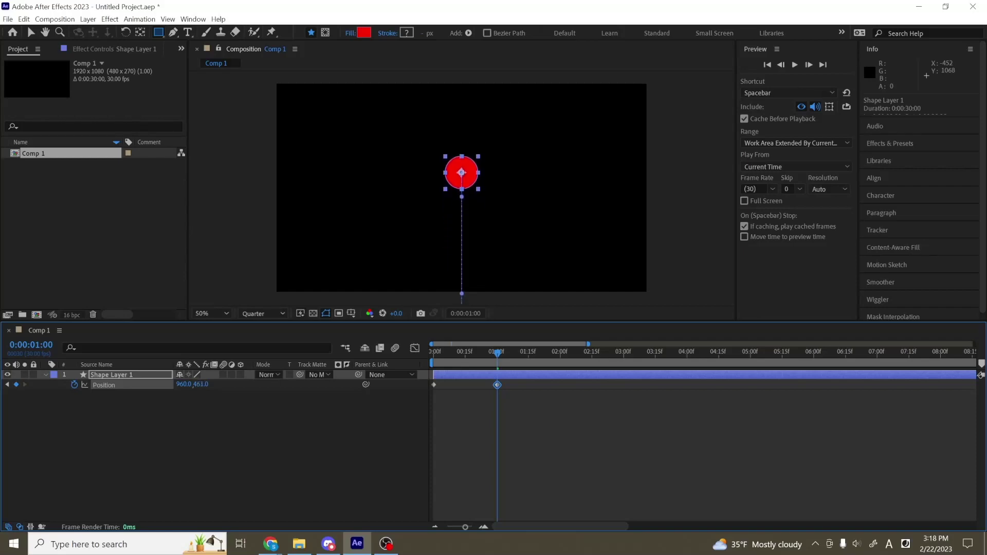
click(560, 356)
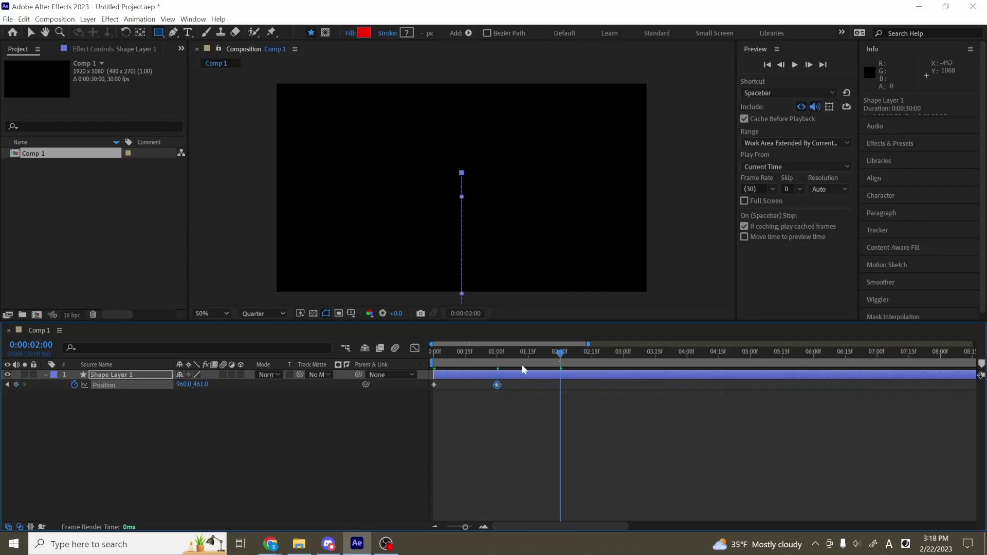
drag(200, 385, 577, 401)
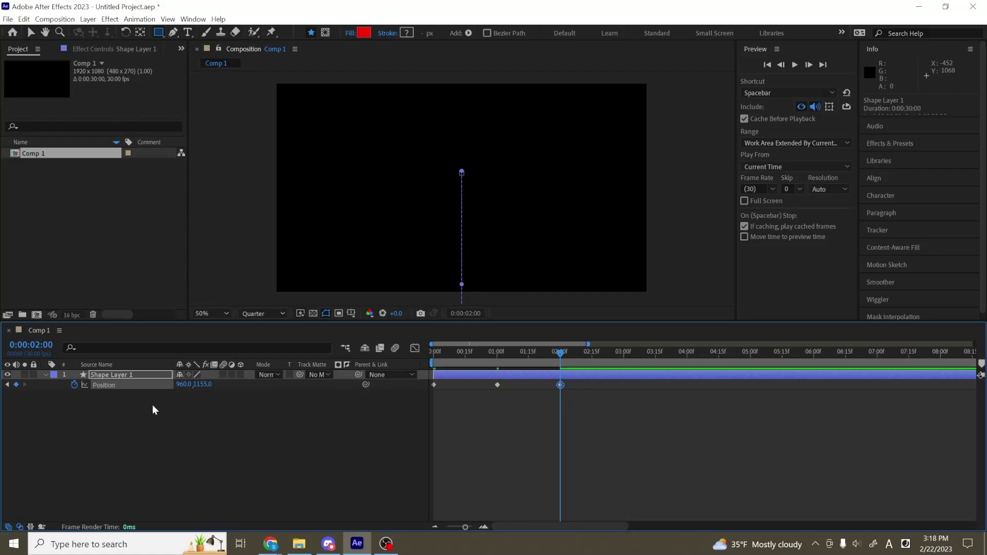
- Switch the Position keyframes' graph to Edit Value Graph and turn off Show Reference Graph
click(124, 388)
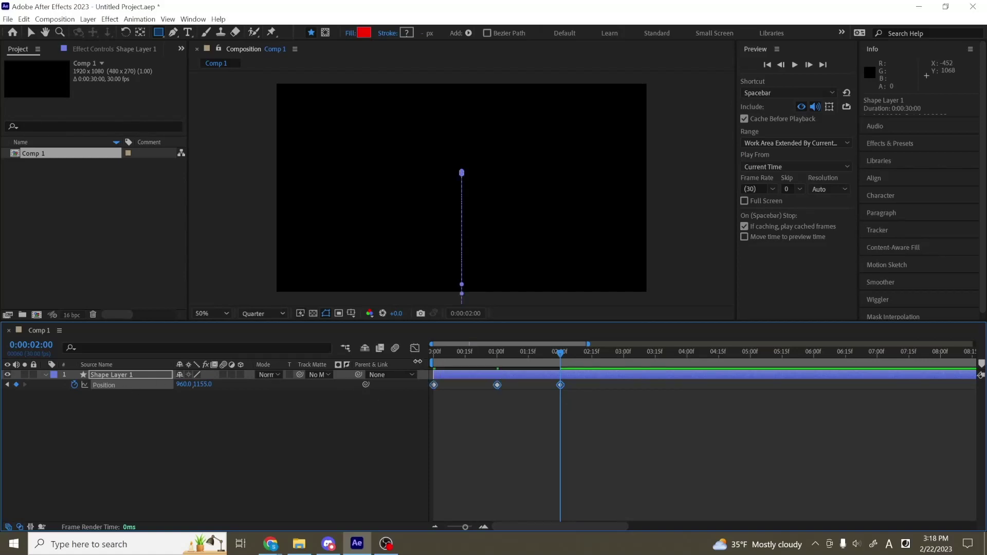
click(416, 351)
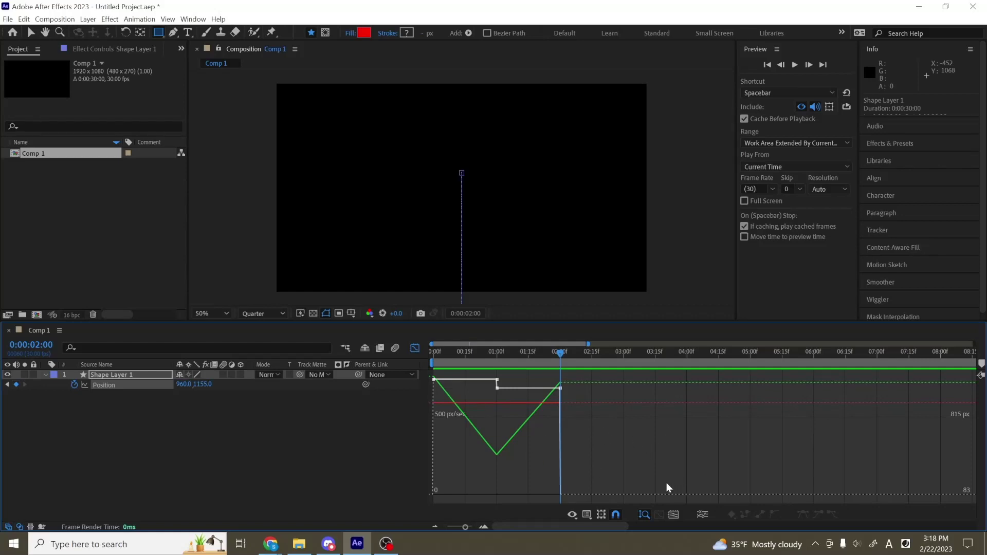
click(587, 516)
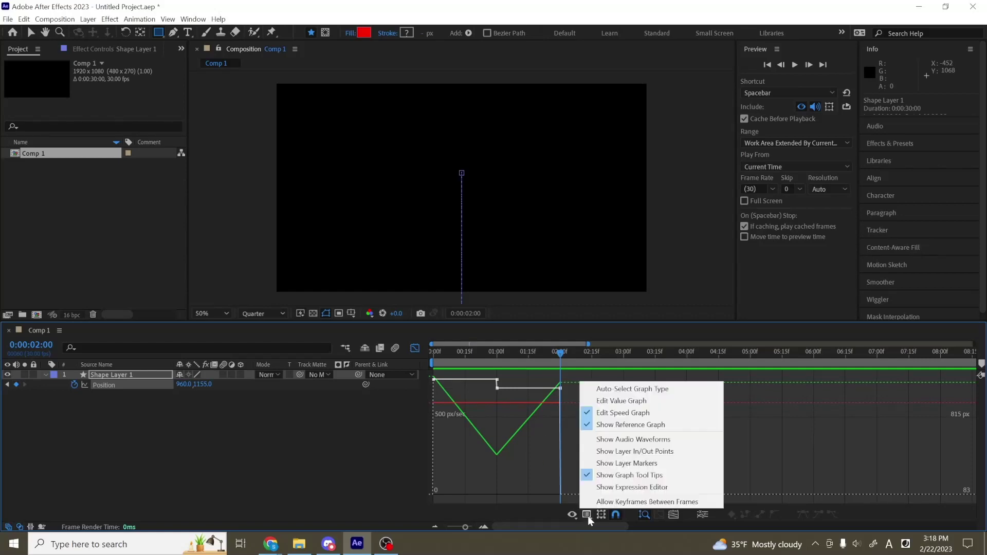
click(617, 402)
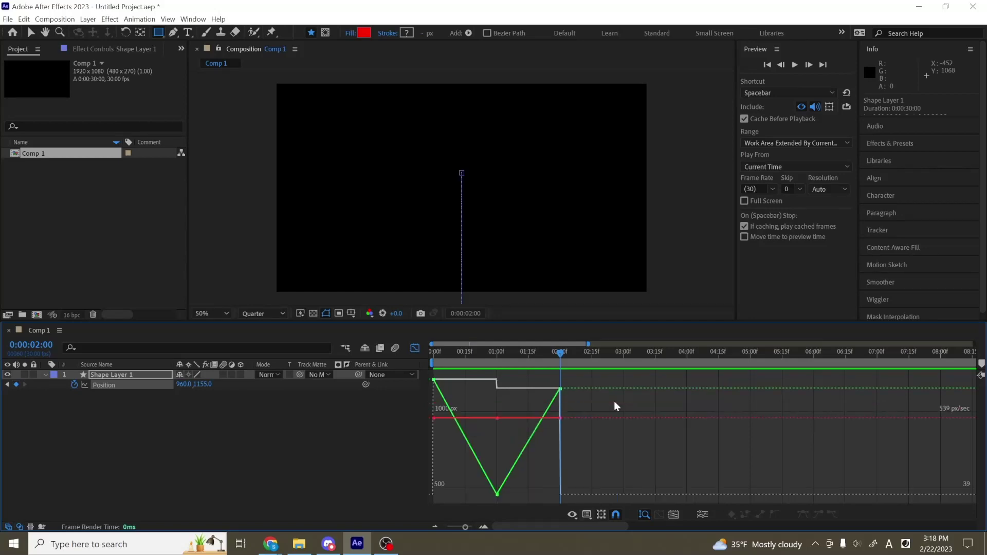
click(586, 519)
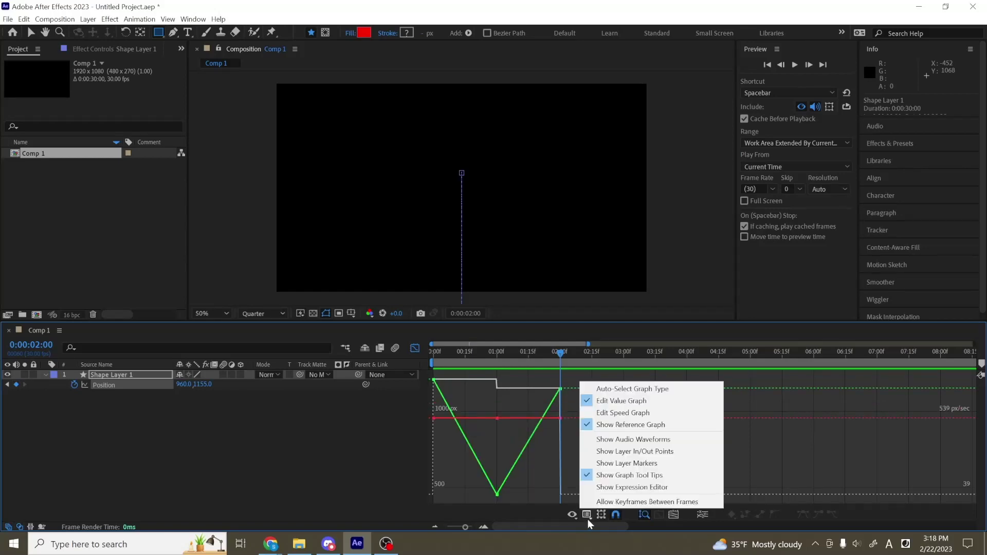
click(631, 424)
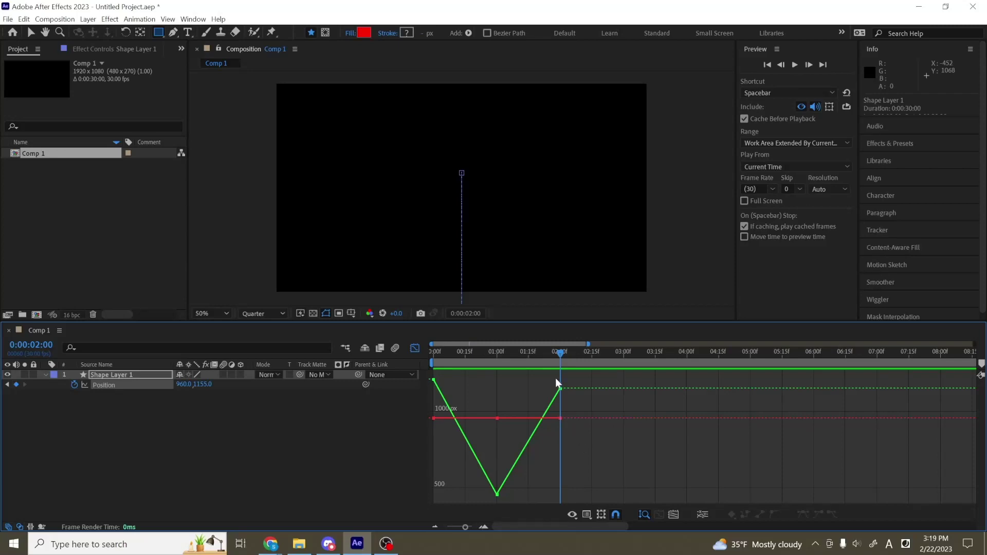
- Apply Easy Ease to all Position keyframes, undo a trial keyframe move, then separate dimensions
drag(581, 373, 409, 507)
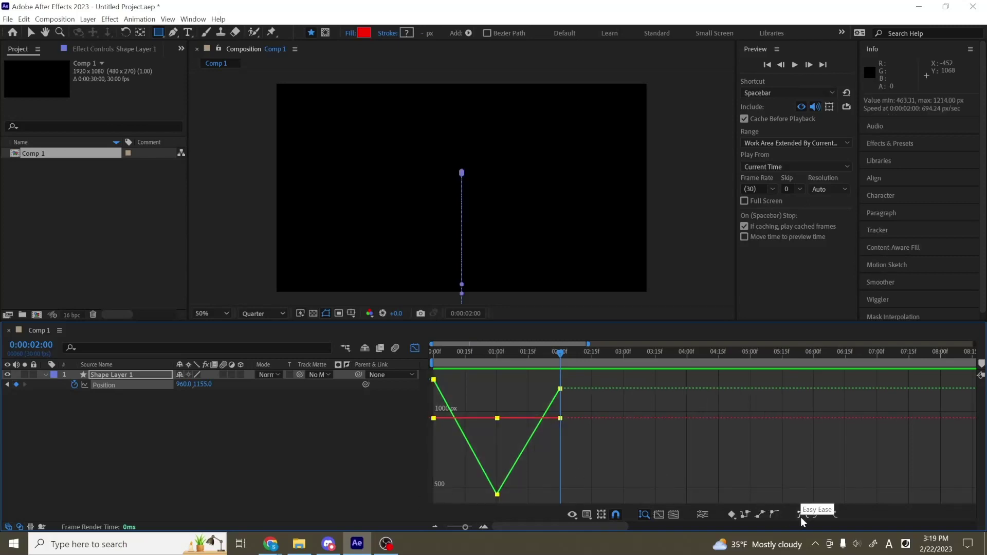
click(800, 517)
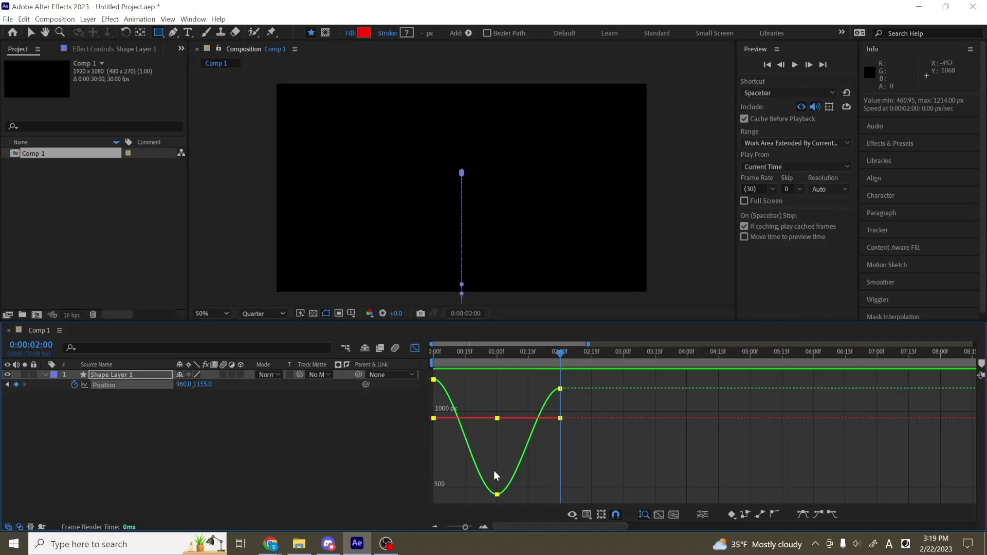
drag(497, 493, 506, 449)
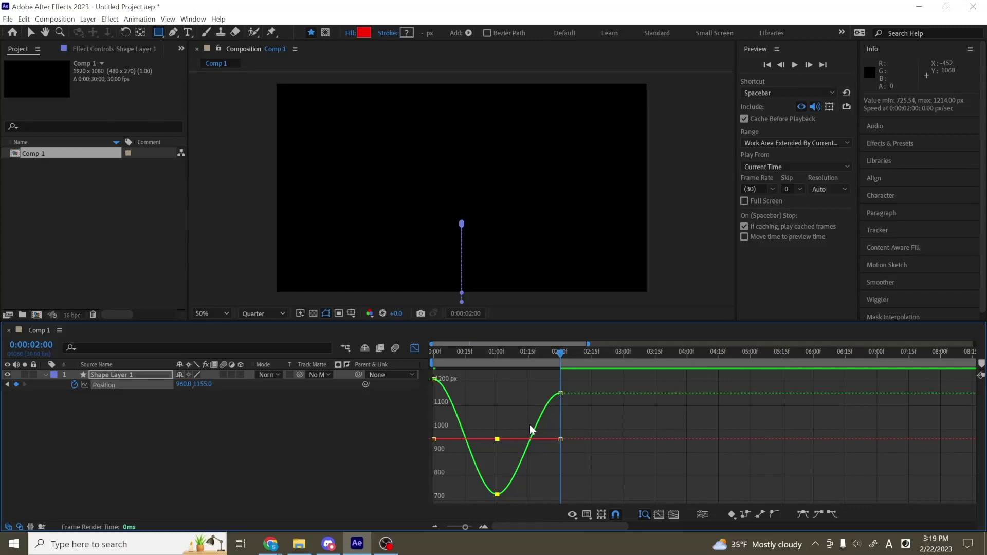
key(ctrl+z)
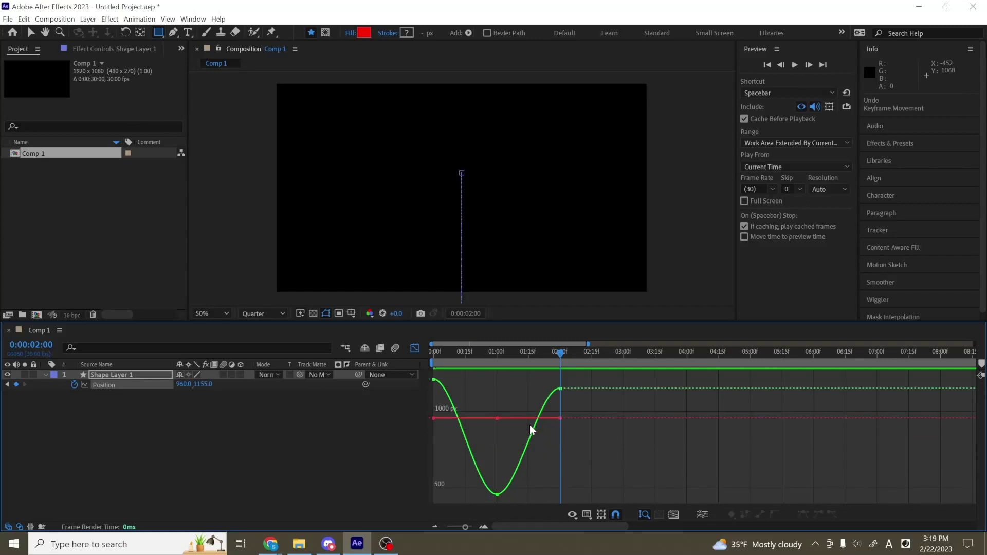
click(702, 515)
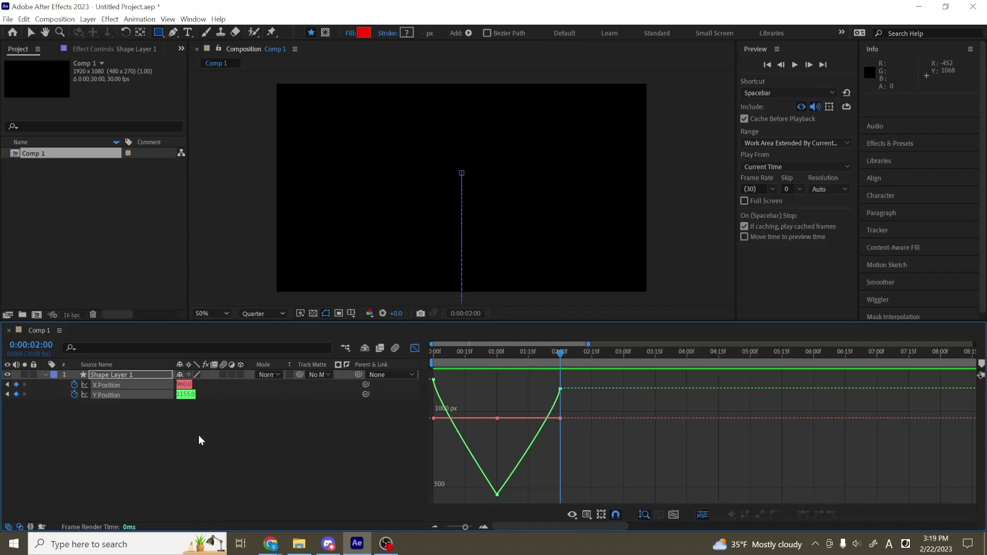
- Deselect everything and display the Y Position curve in the graph
click(160, 422)
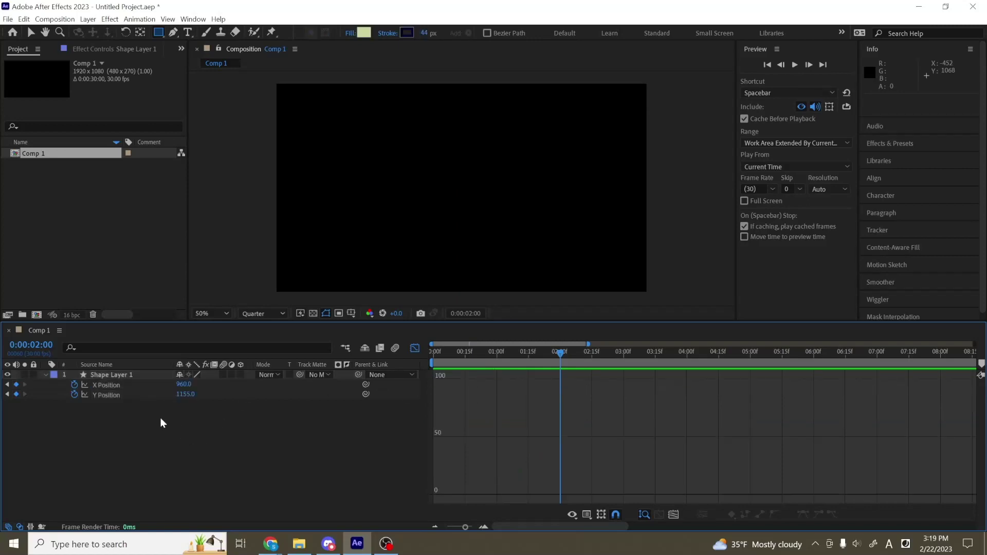
click(103, 395)
- Apply Easy Ease to the three Y Position keyframes and move the time indicator to 1 second
drag(572, 372, 414, 503)
click(801, 515)
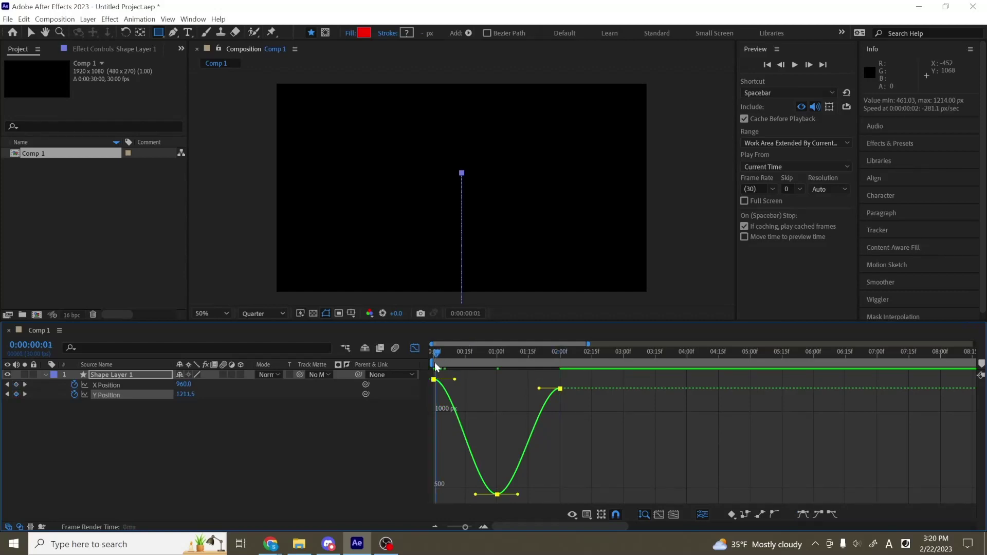
drag(435, 363, 497, 390)
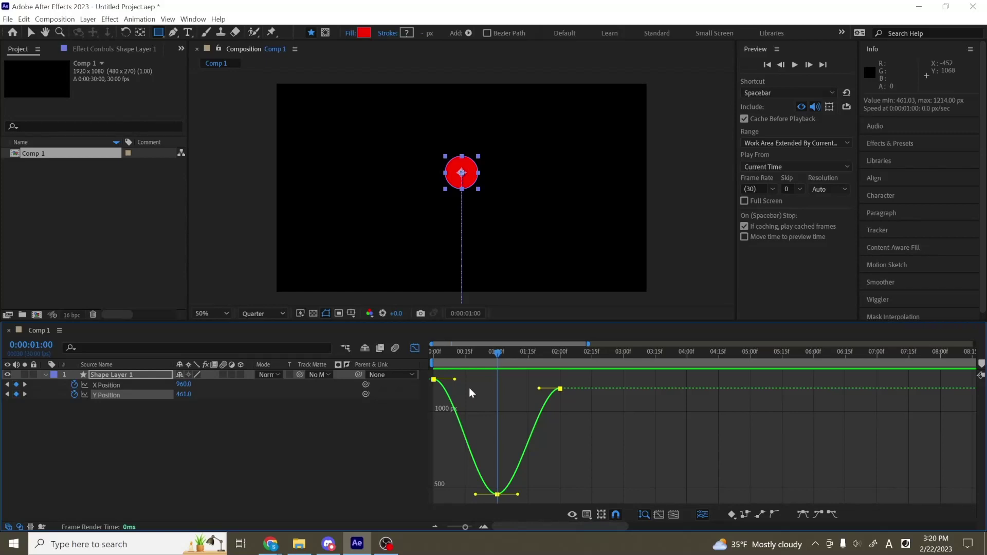
- Show the X and Y Position curves together and select all six keyframes
click(101, 385)
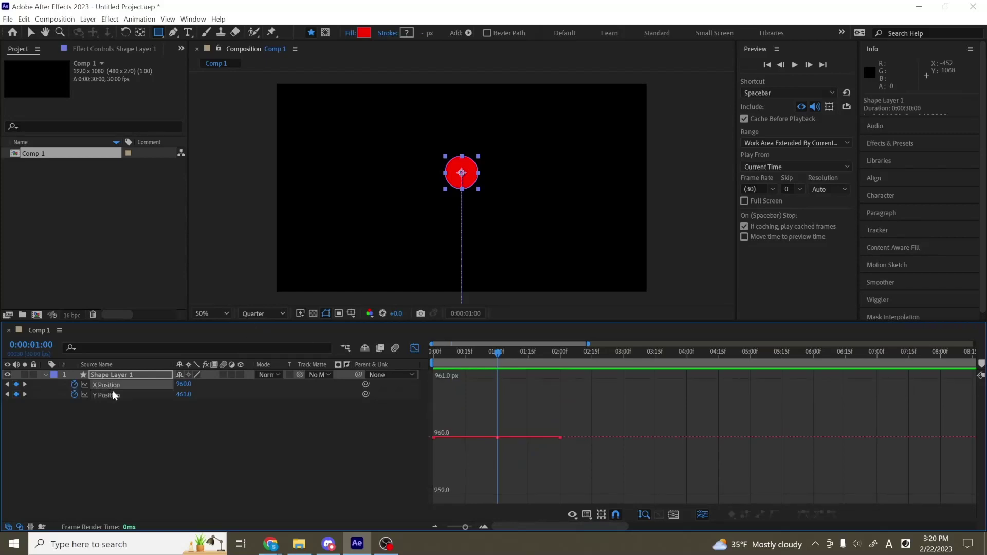
shift+click(112, 392)
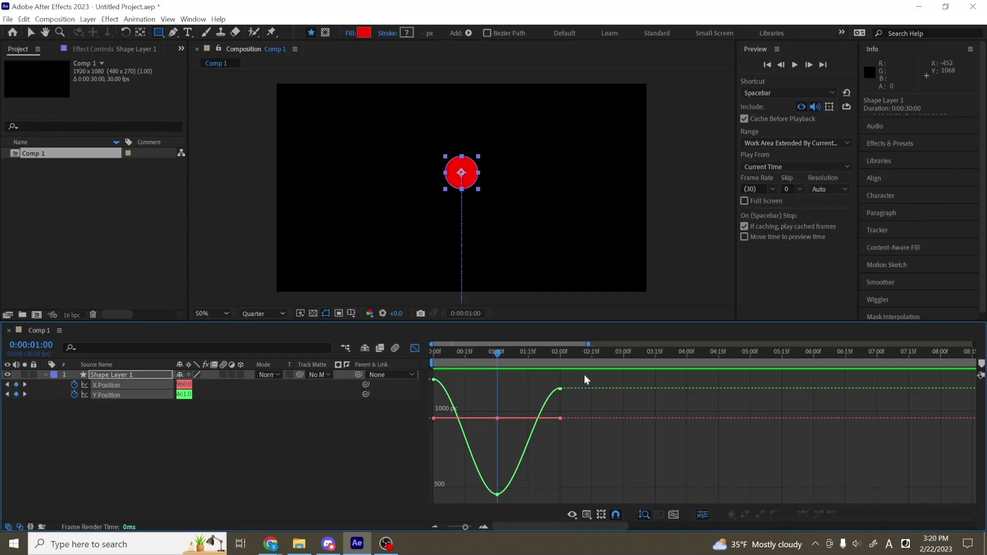
drag(584, 375, 367, 519)
click(573, 515)
- In the speed graph, drag the keyframes' influence to 100% for sharper easing
click(586, 515)
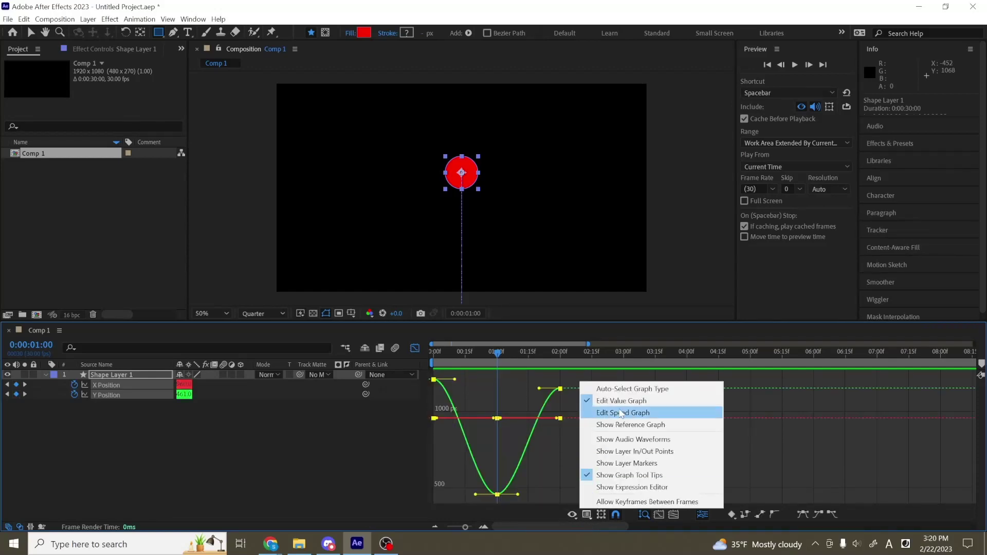
click(619, 411)
drag(618, 407, 419, 452)
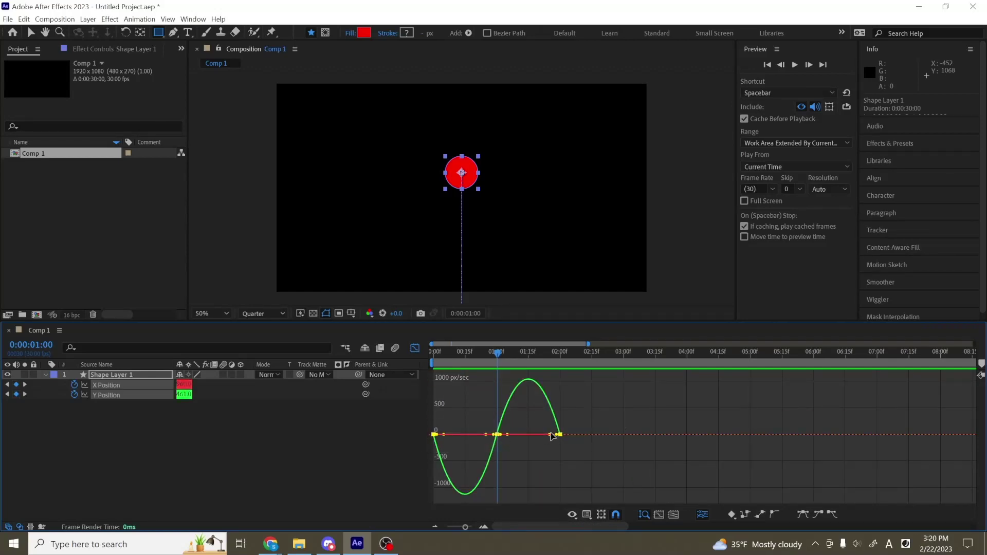
drag(551, 434, 496, 439)
click(458, 349)
- Preview the circle's animation from the start
key(Home)
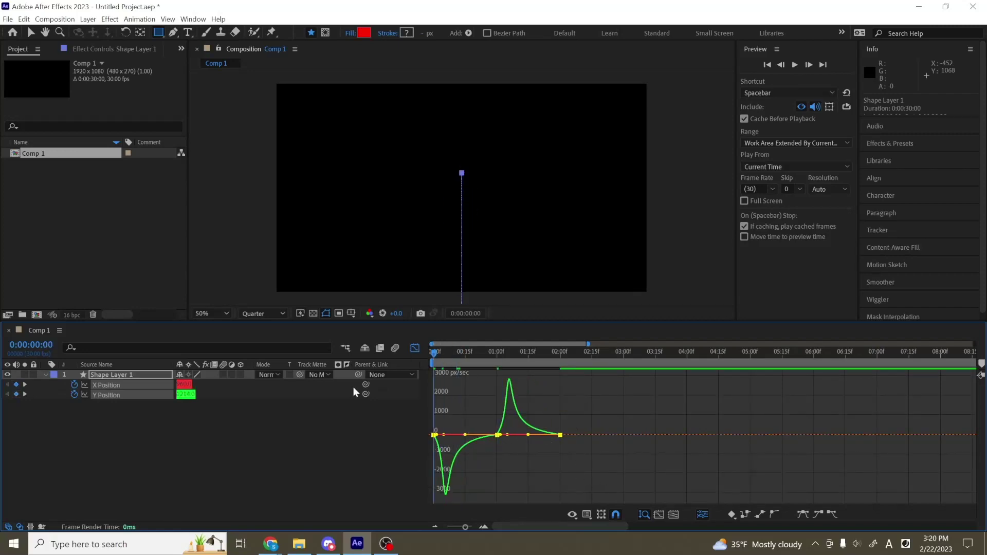
key(space)
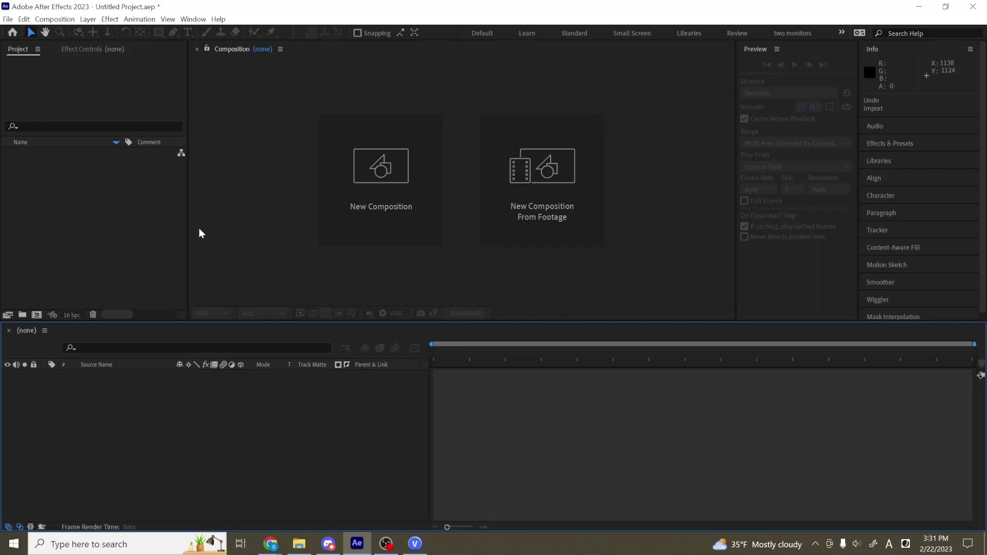
click(24, 19)
- In General preferences, keep Default Position Properties to Separated Dimensions on and confirm with OK
mouse_move(109, 327)
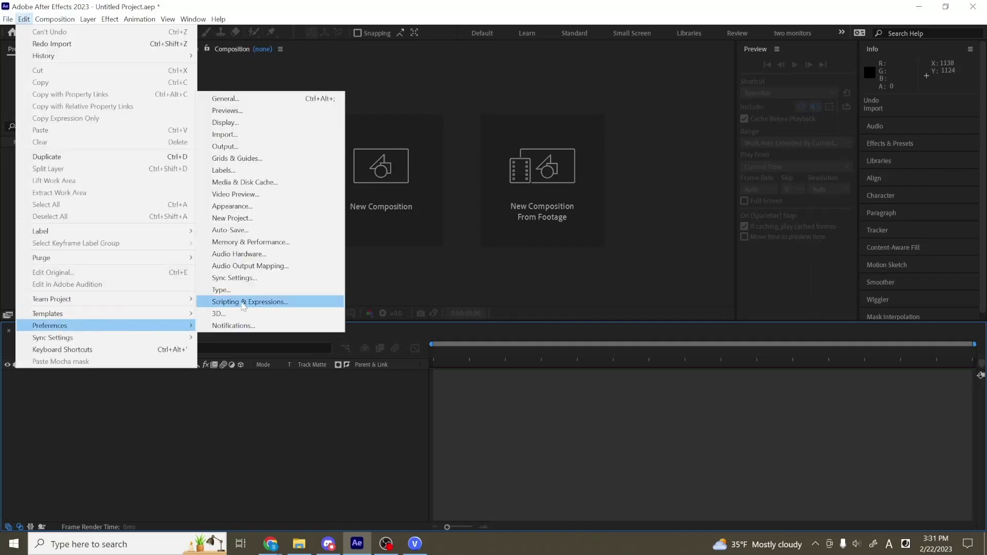
click(247, 99)
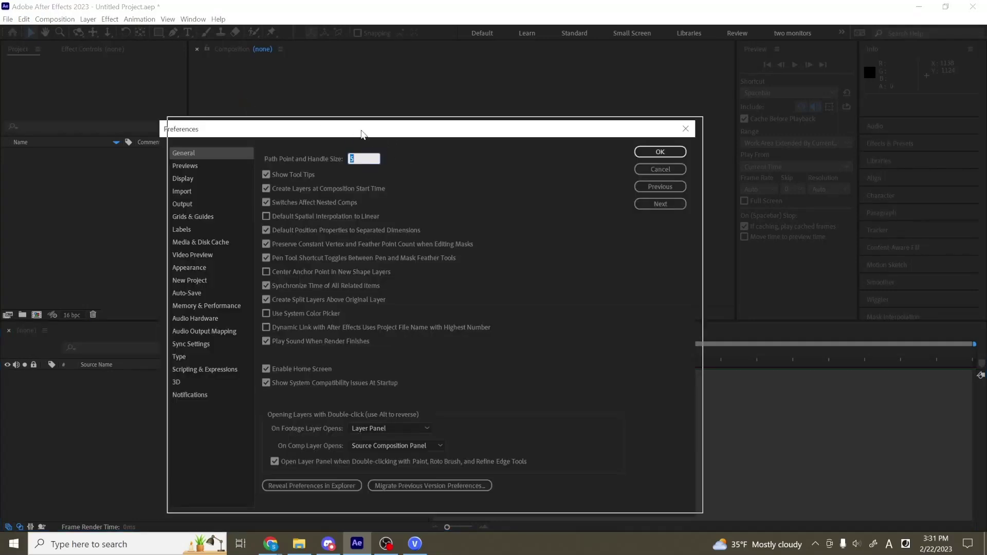
drag(347, 134, 355, 131)
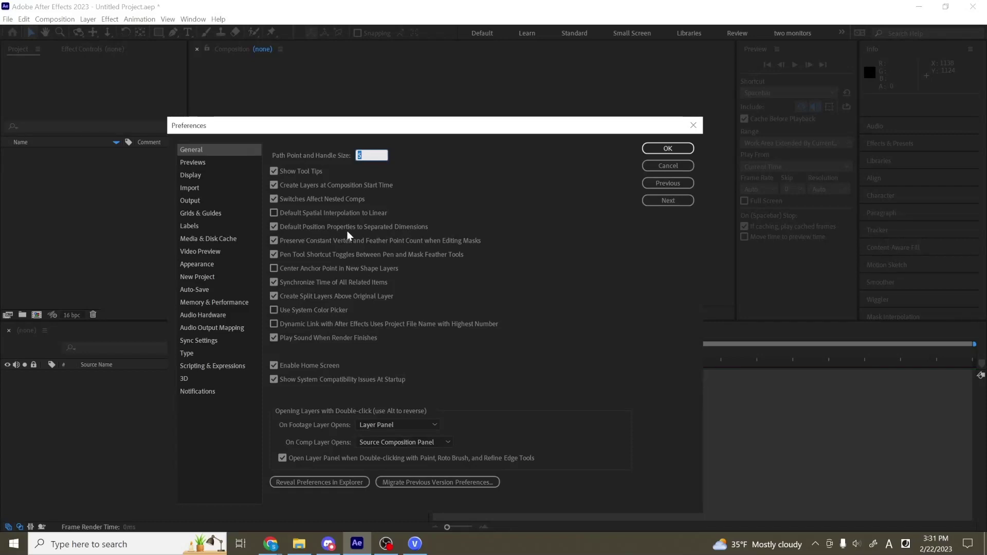
click(394, 228)
click(391, 226)
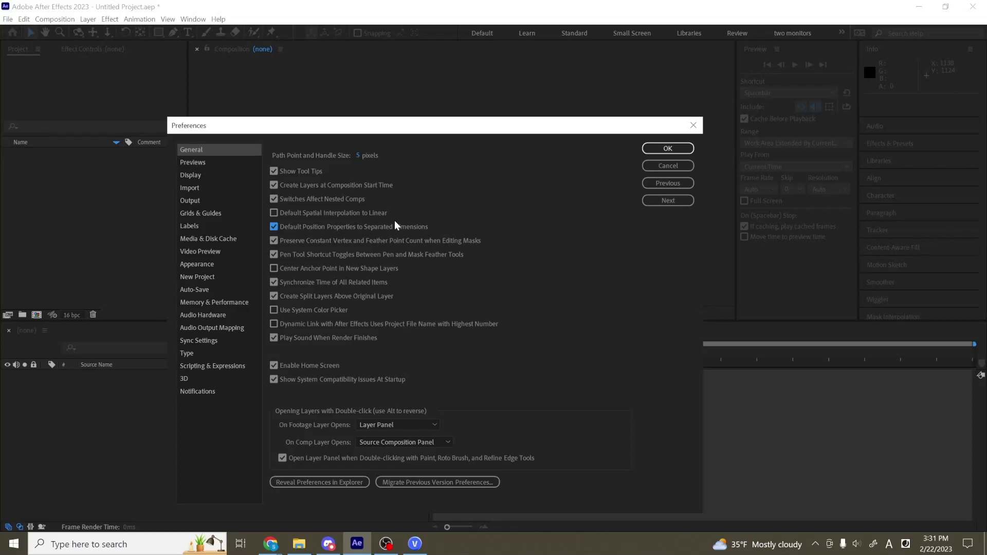
click(665, 148)
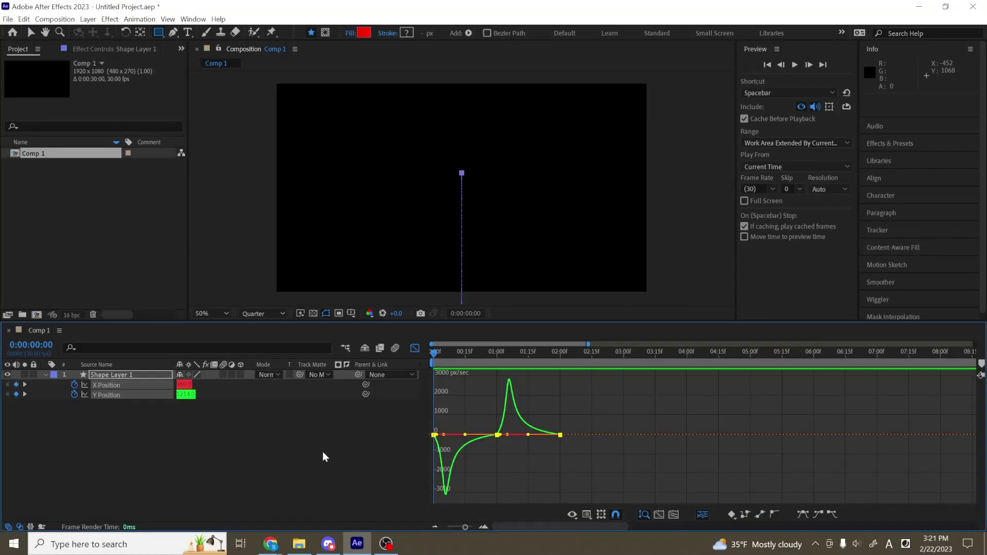